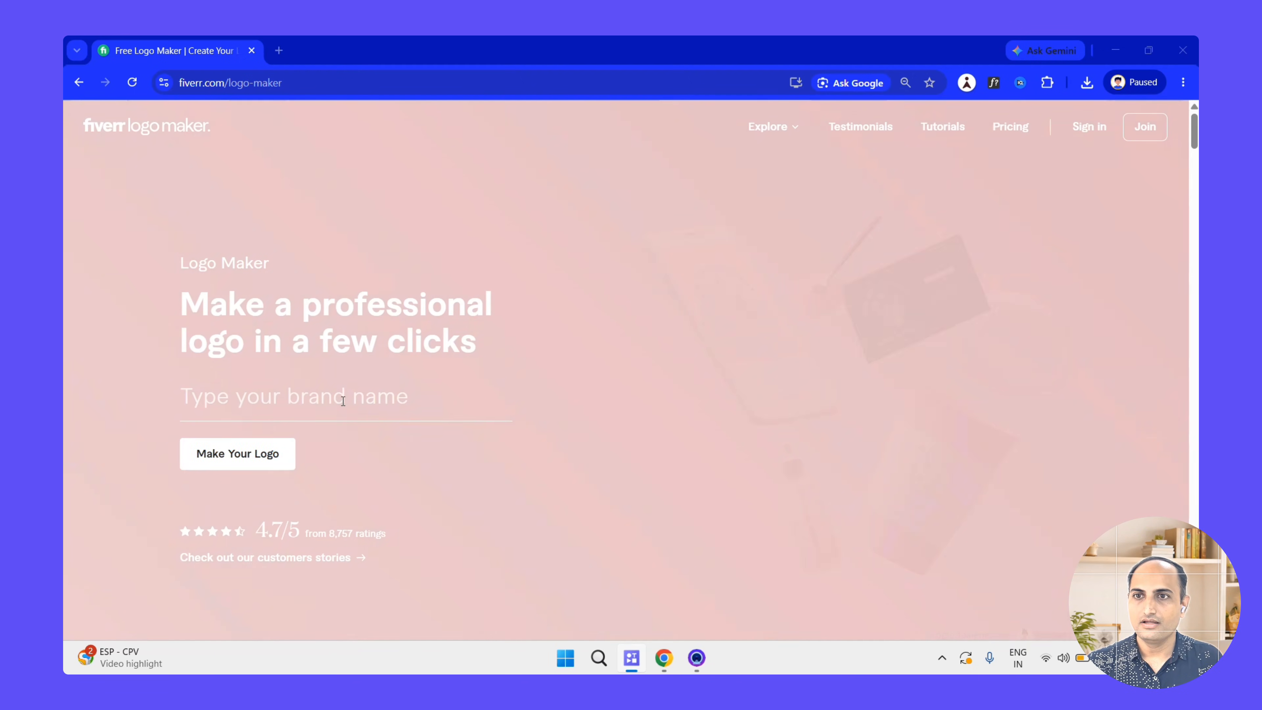
Start making a logo for the brand name Growthfunda.
click(343, 402)
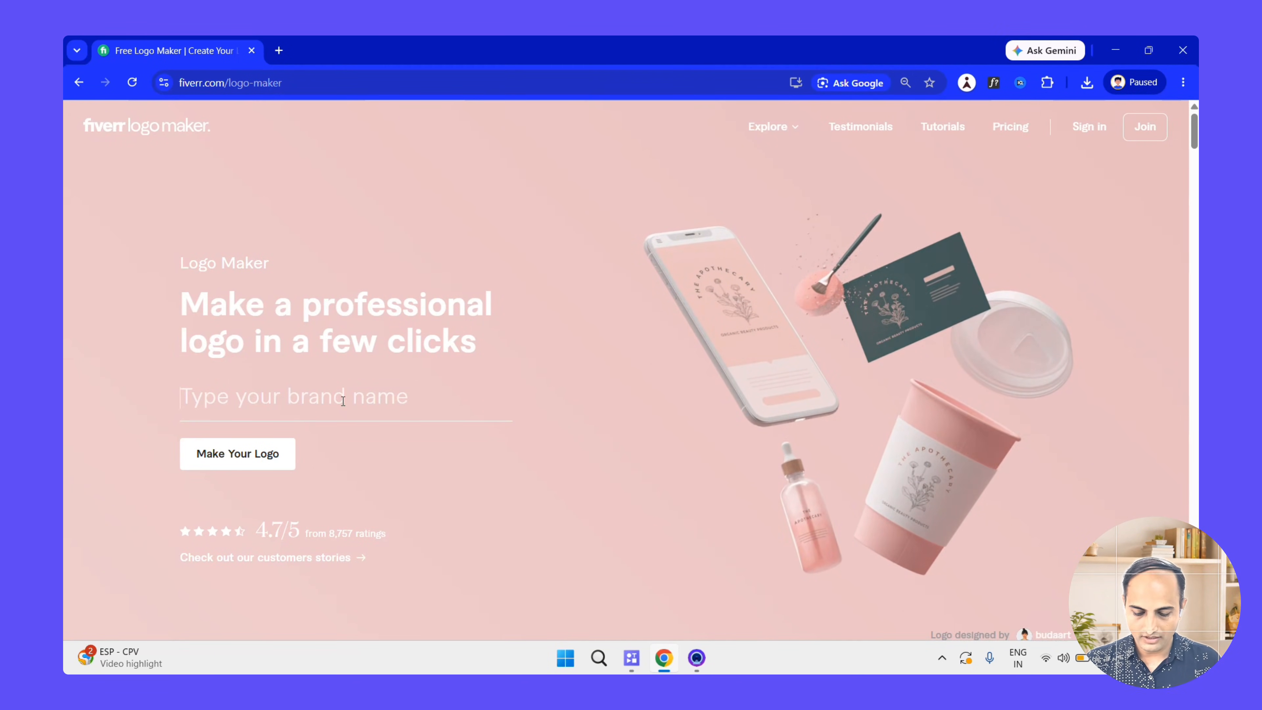
text(Growthfunda)
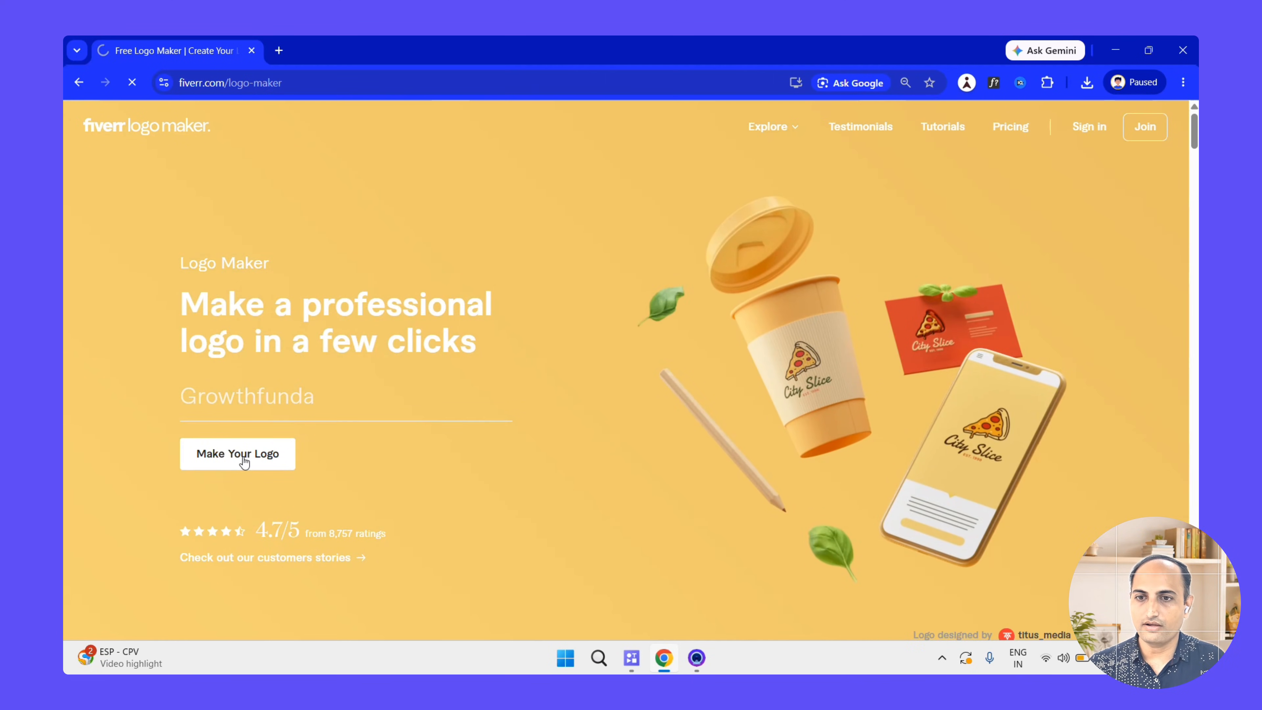
click(245, 457)
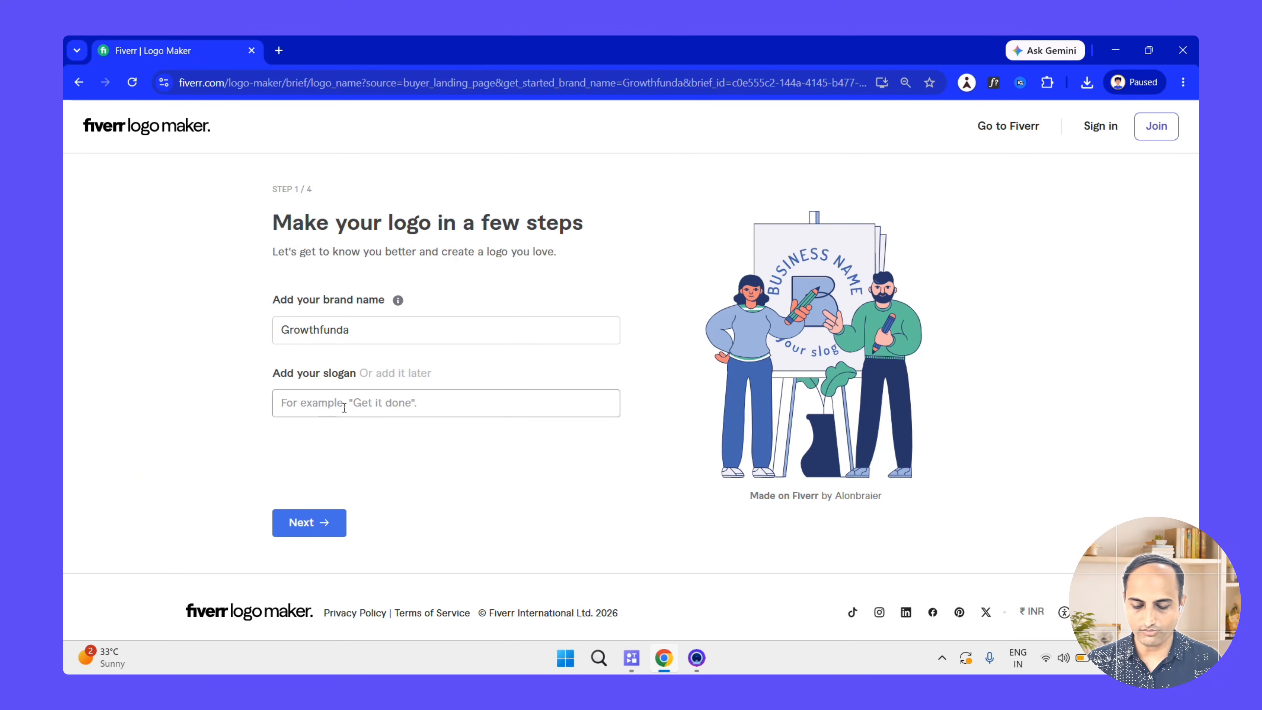
Add the slogan "Tech Review" and continue to the brand details.
text(Tech)
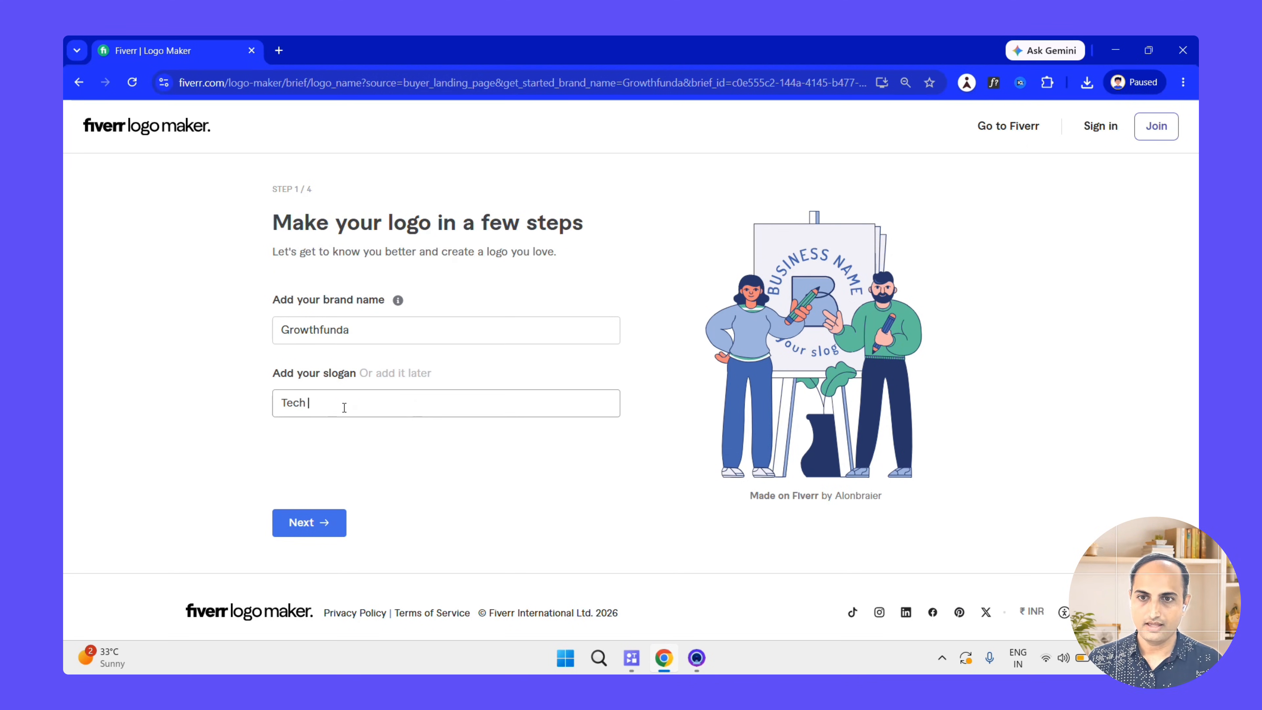
text( Review)
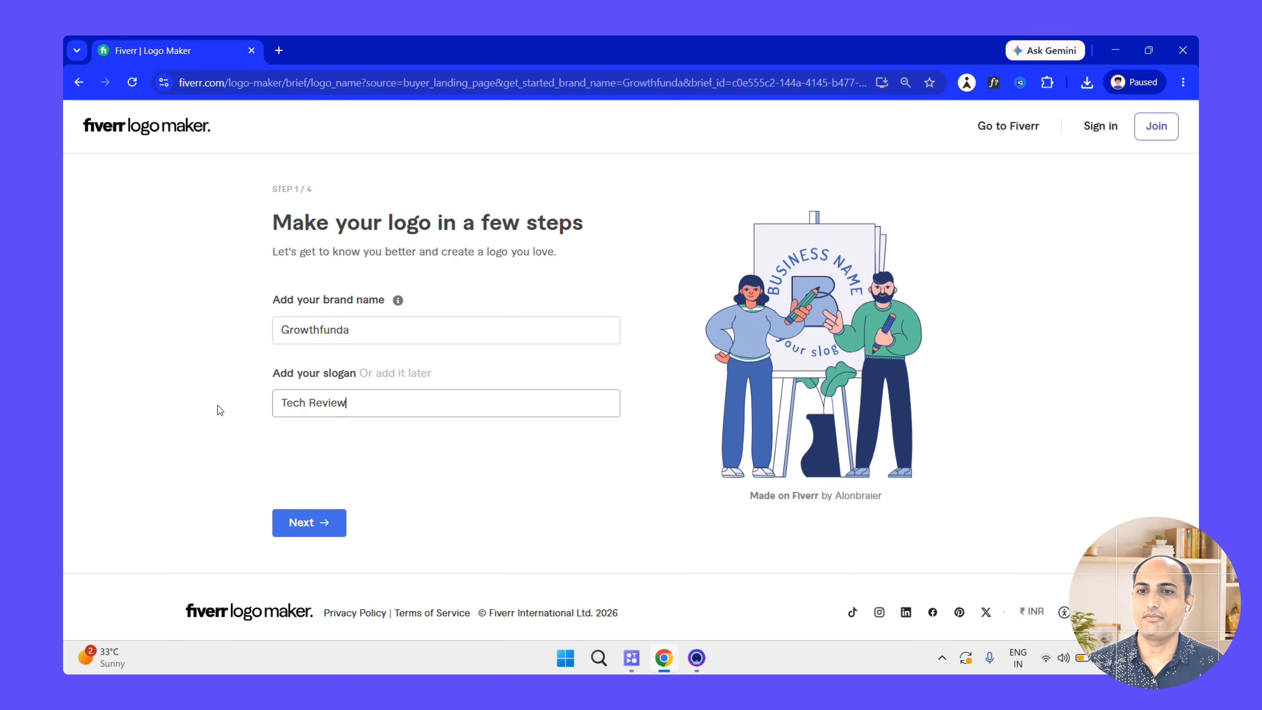
click(304, 523)
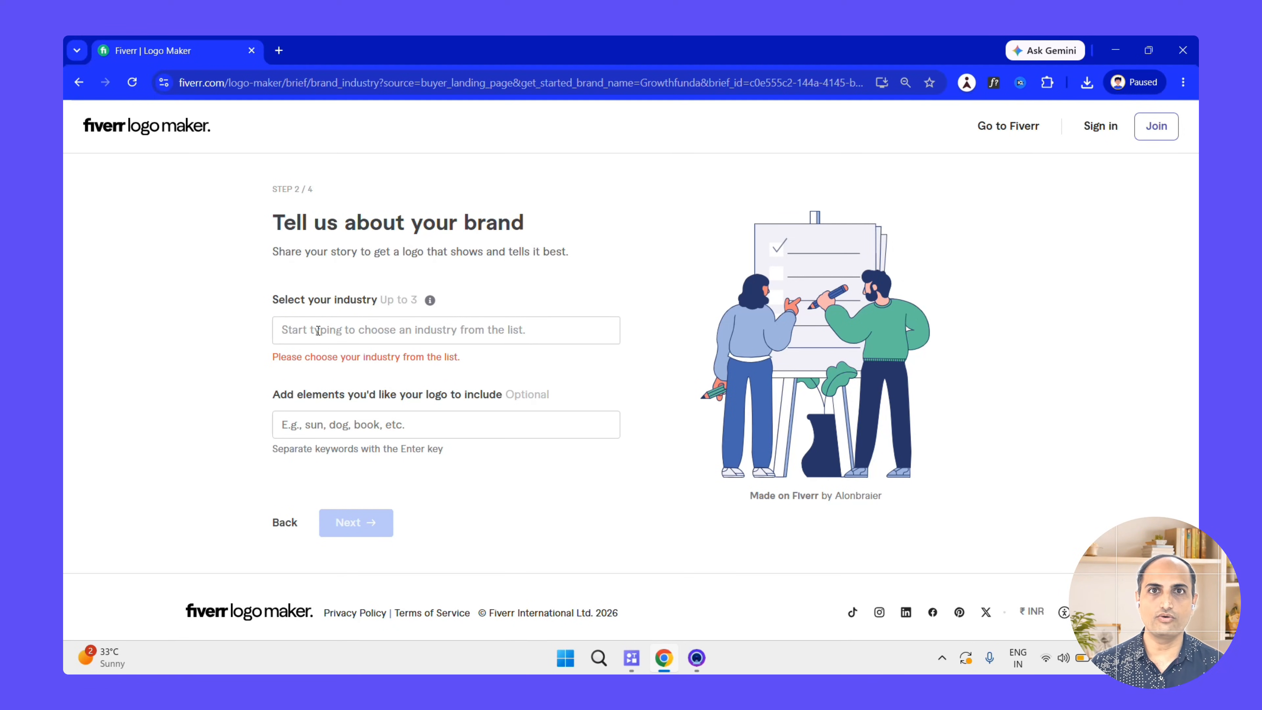
text(techlo)
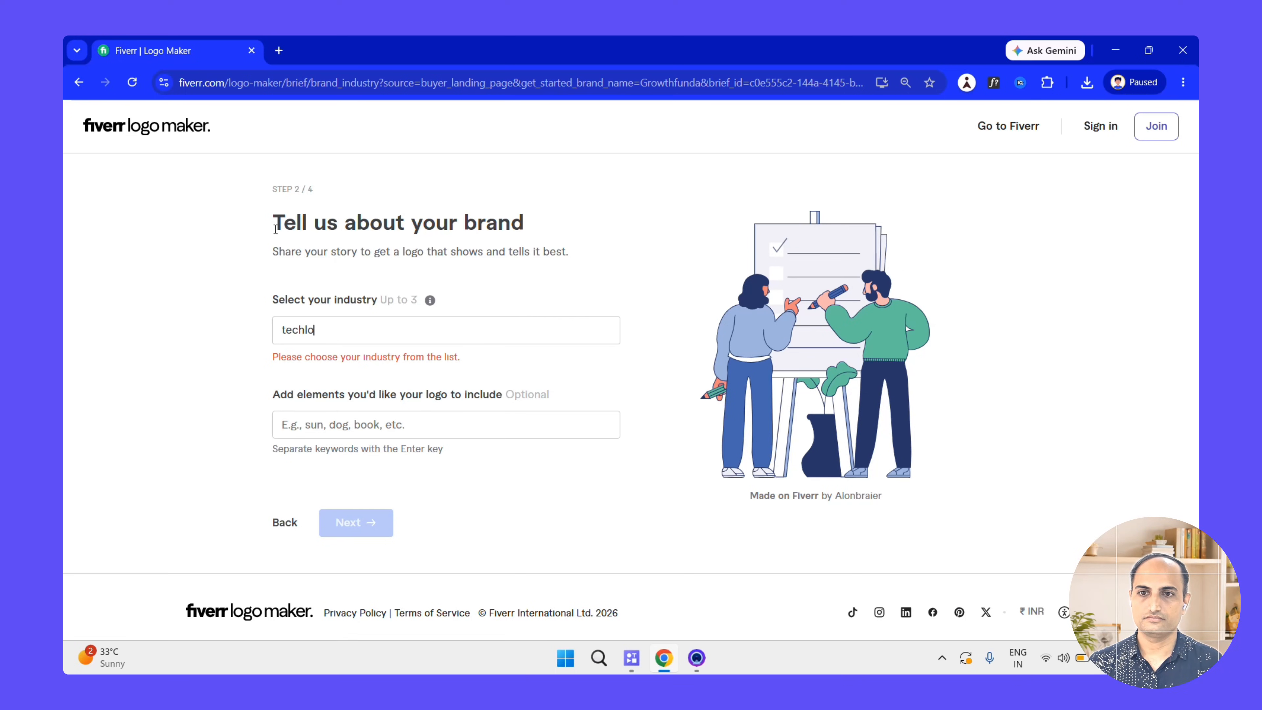
key(BackSpace)
key(BackSpace)
key(BackSpace)
key(BackSpace)
key(BackSpace)
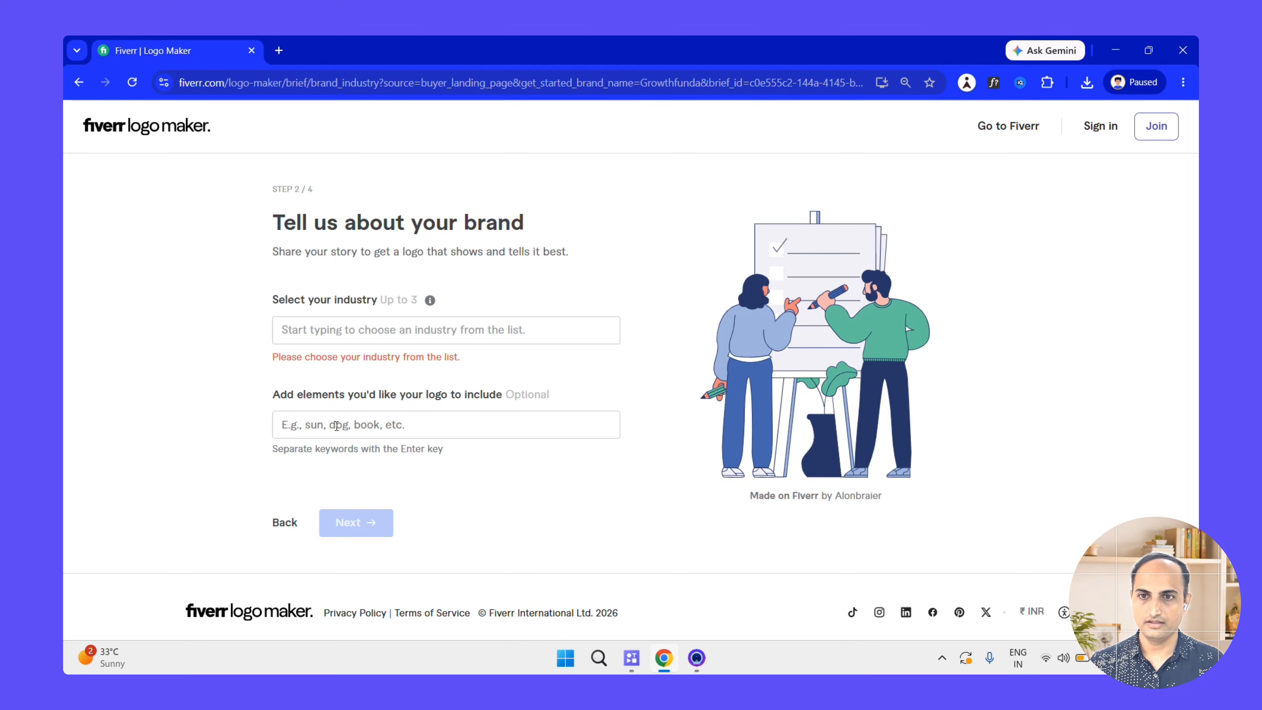
Choose Technology as the brand's industry and continue without adding logo elements.
click(336, 324)
text(tech)
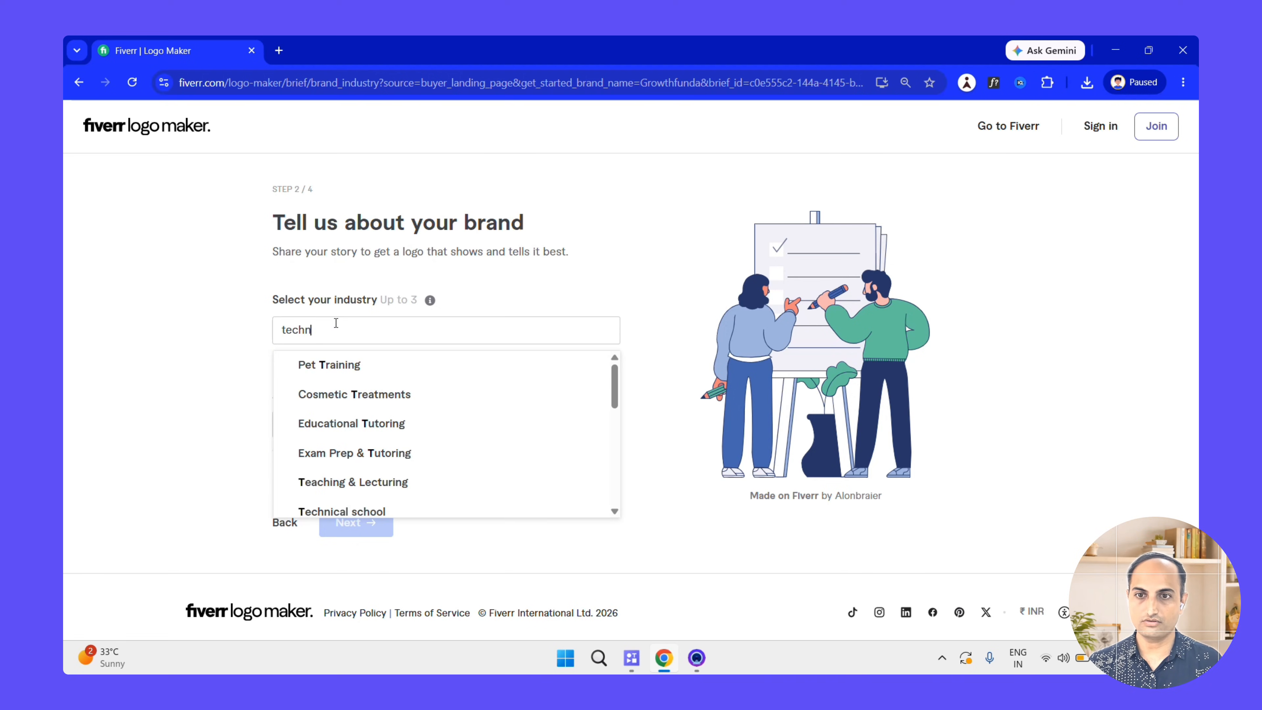
text(n)
click(348, 423)
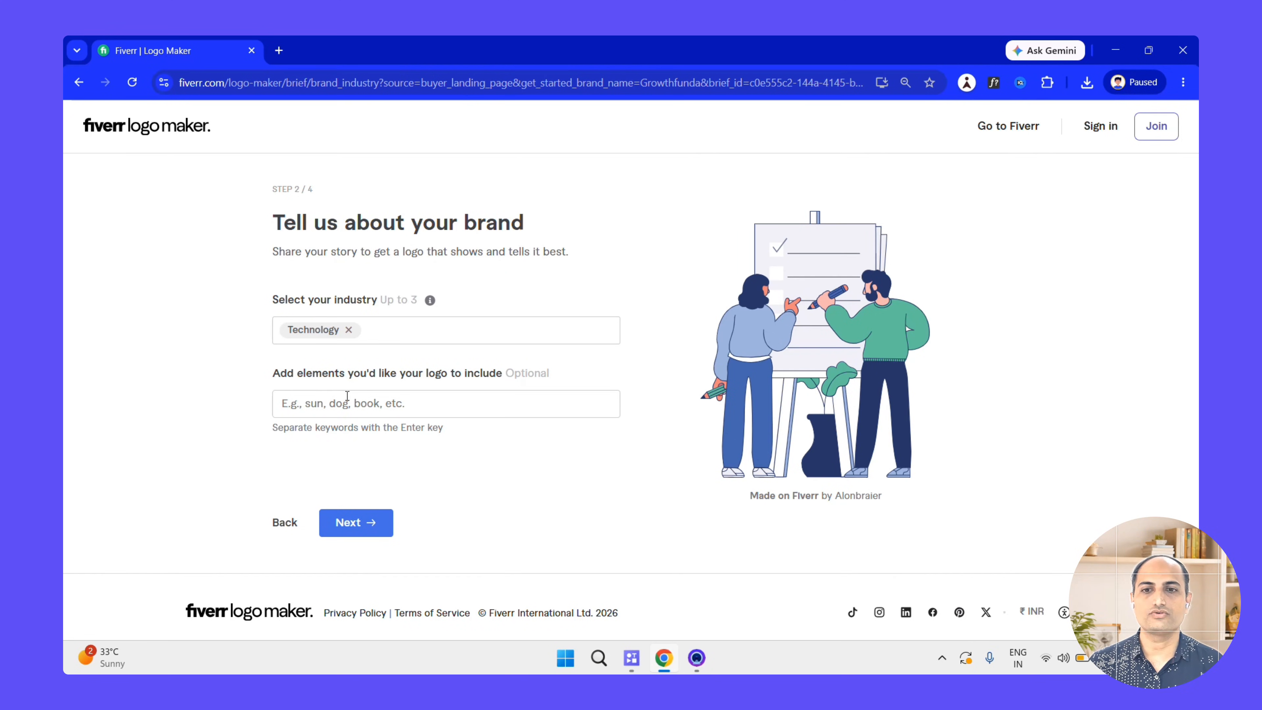
click(369, 522)
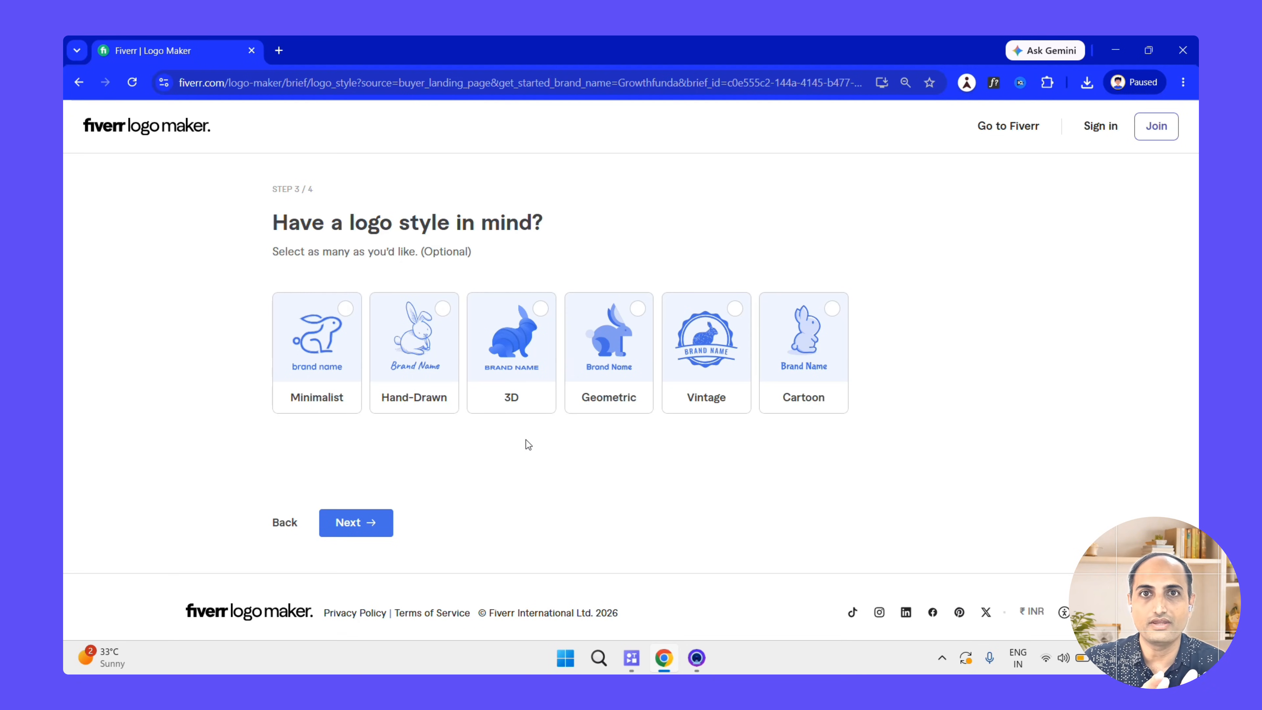
Choose the 3D logo style and continue to the brand personality settings.
click(540, 309)
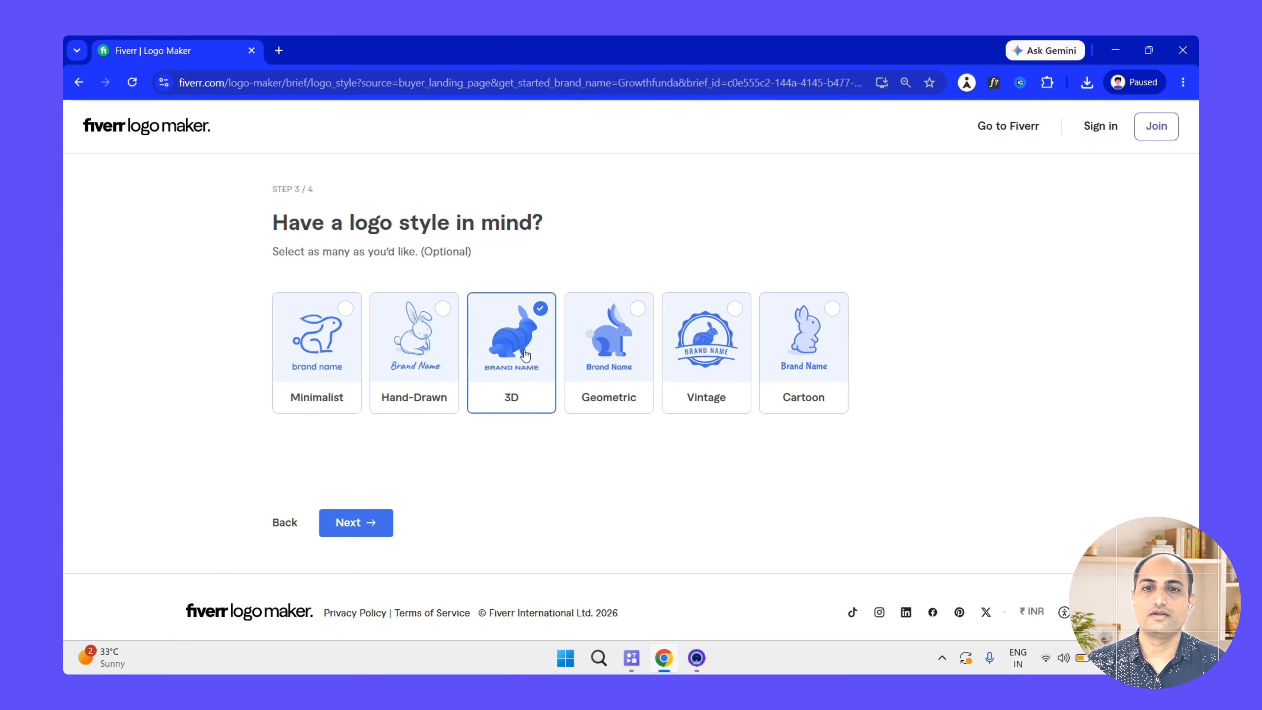
click(354, 523)
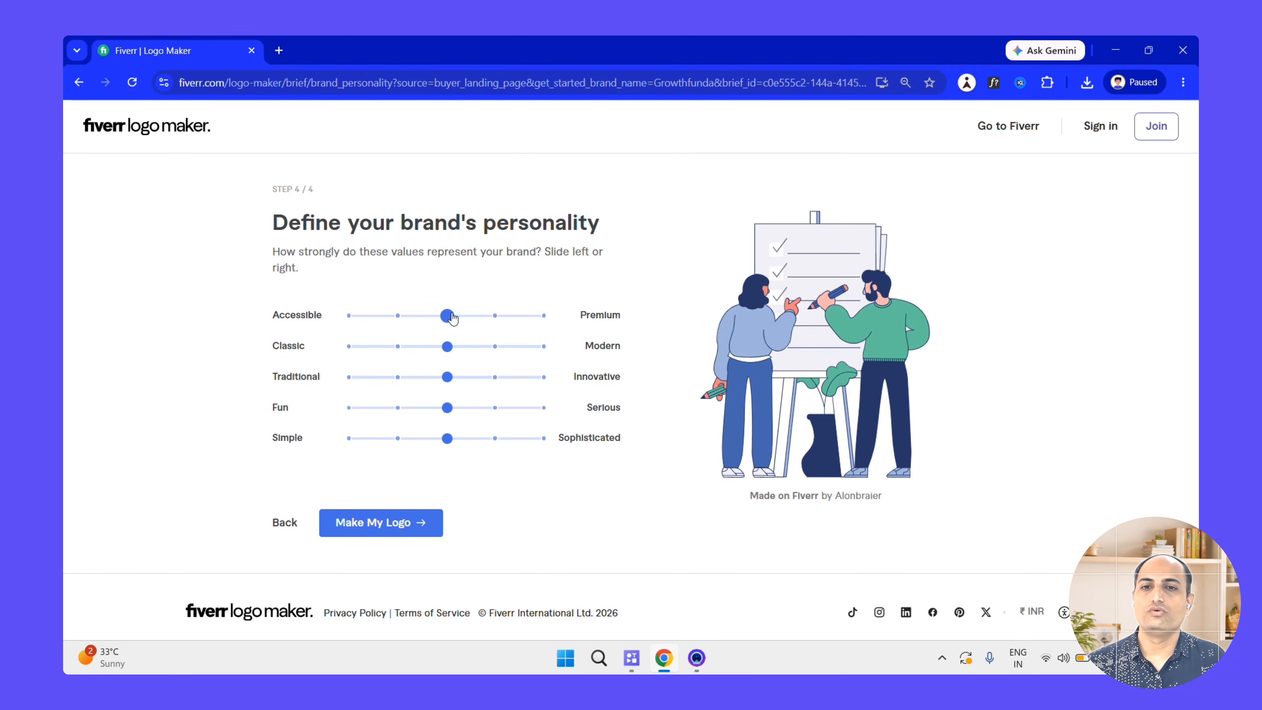
Set the brand personality fully to Premium, Modern and Innovative, and generate the logos.
click(497, 318)
drag(498, 320, 547, 317)
drag(452, 358, 572, 345)
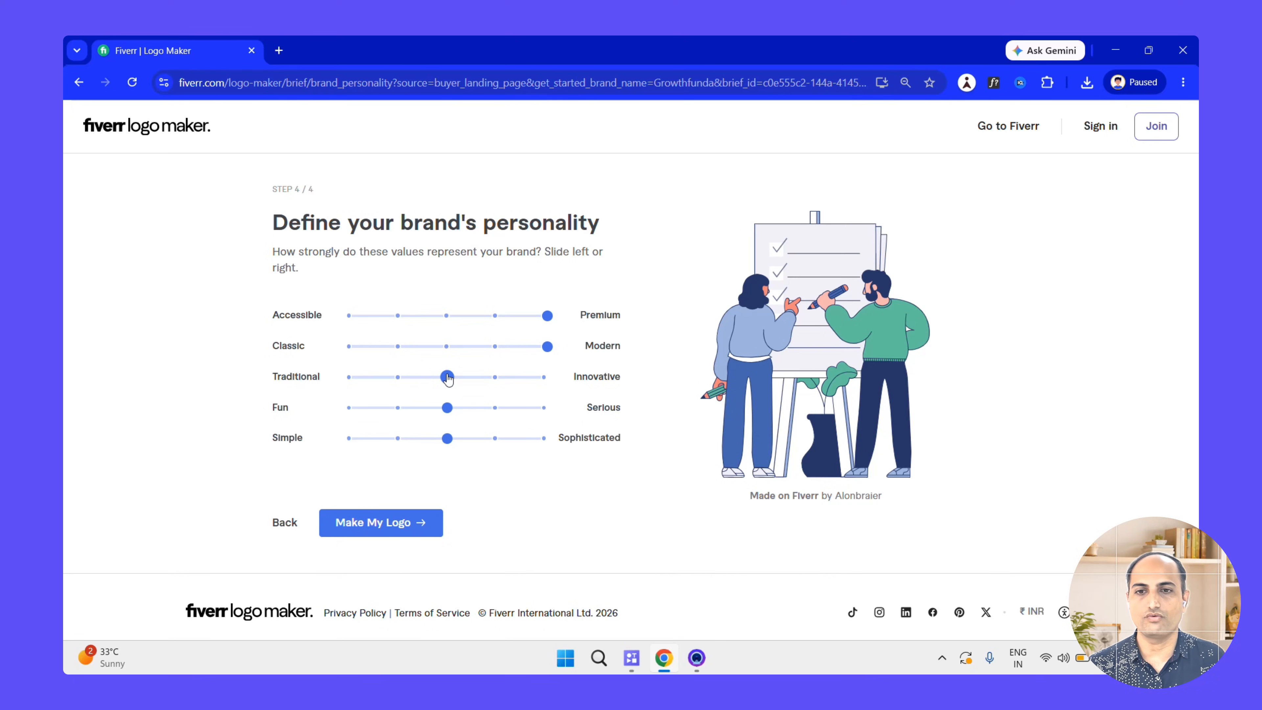
drag(448, 379, 553, 383)
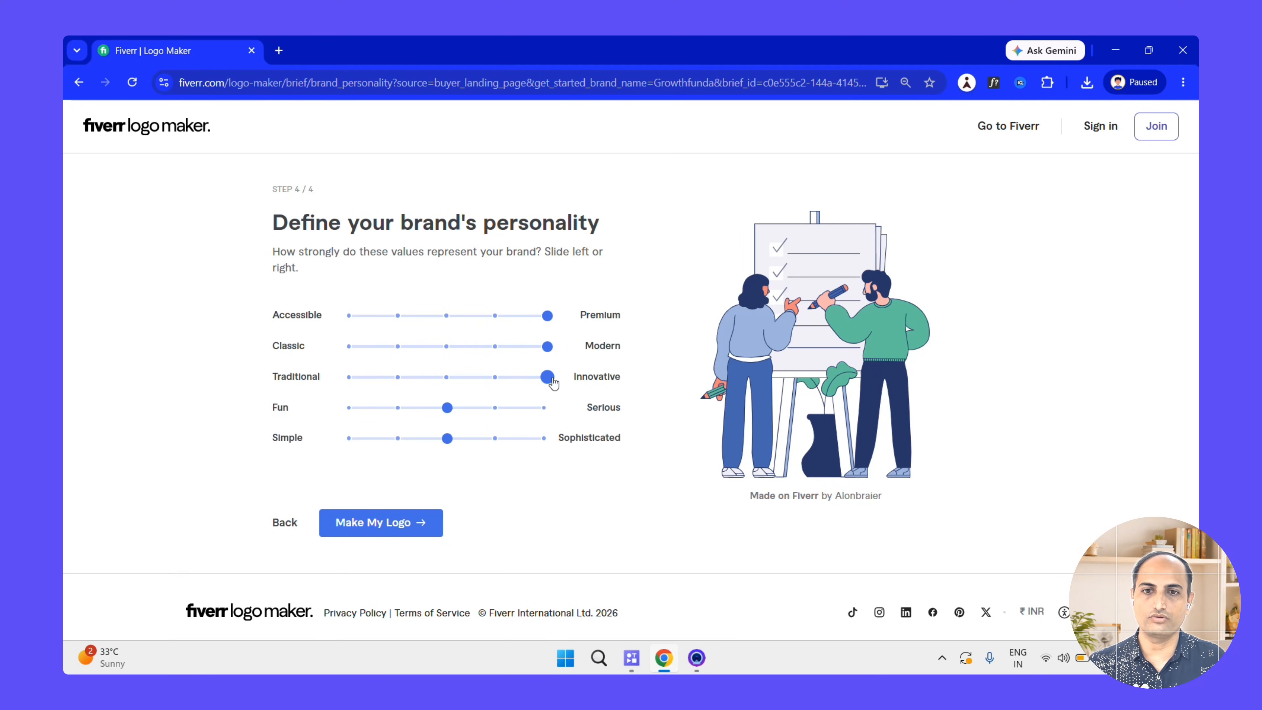
click(368, 527)
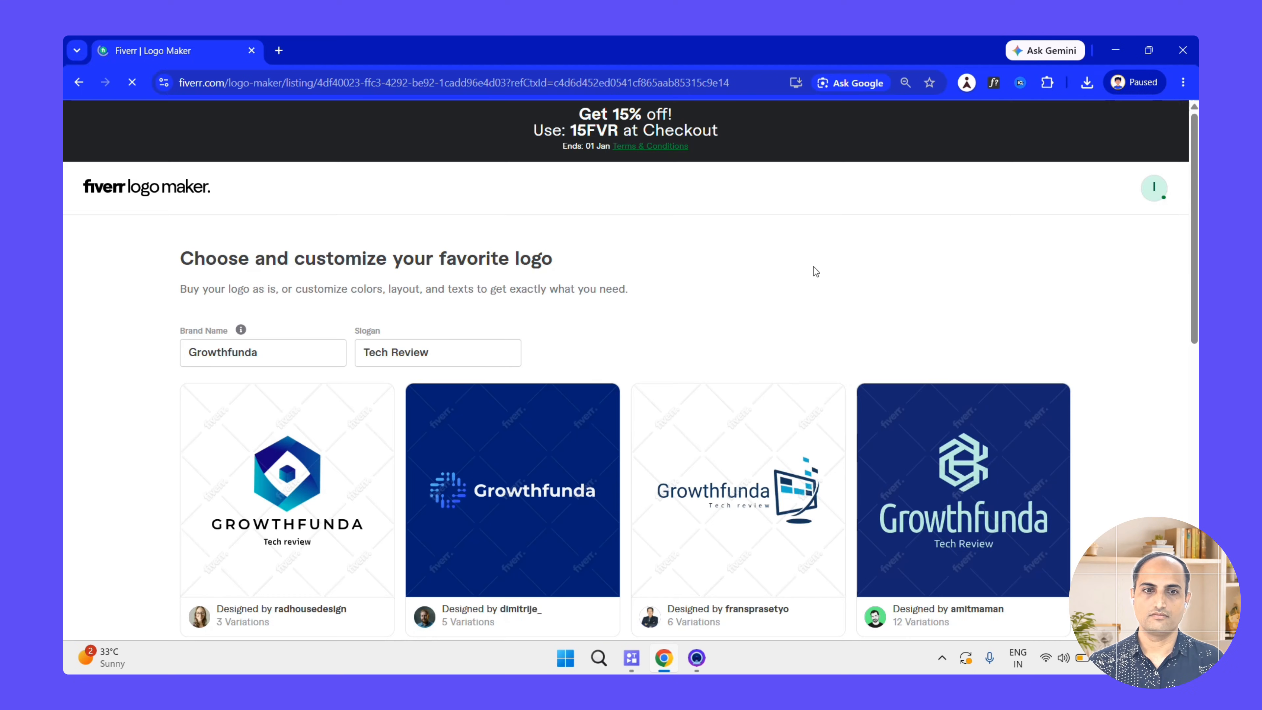
Browse the generated logos and open the navy Growthfunda design with the dotted circular icon beside the name.
scroll(816, 271, down, 6)
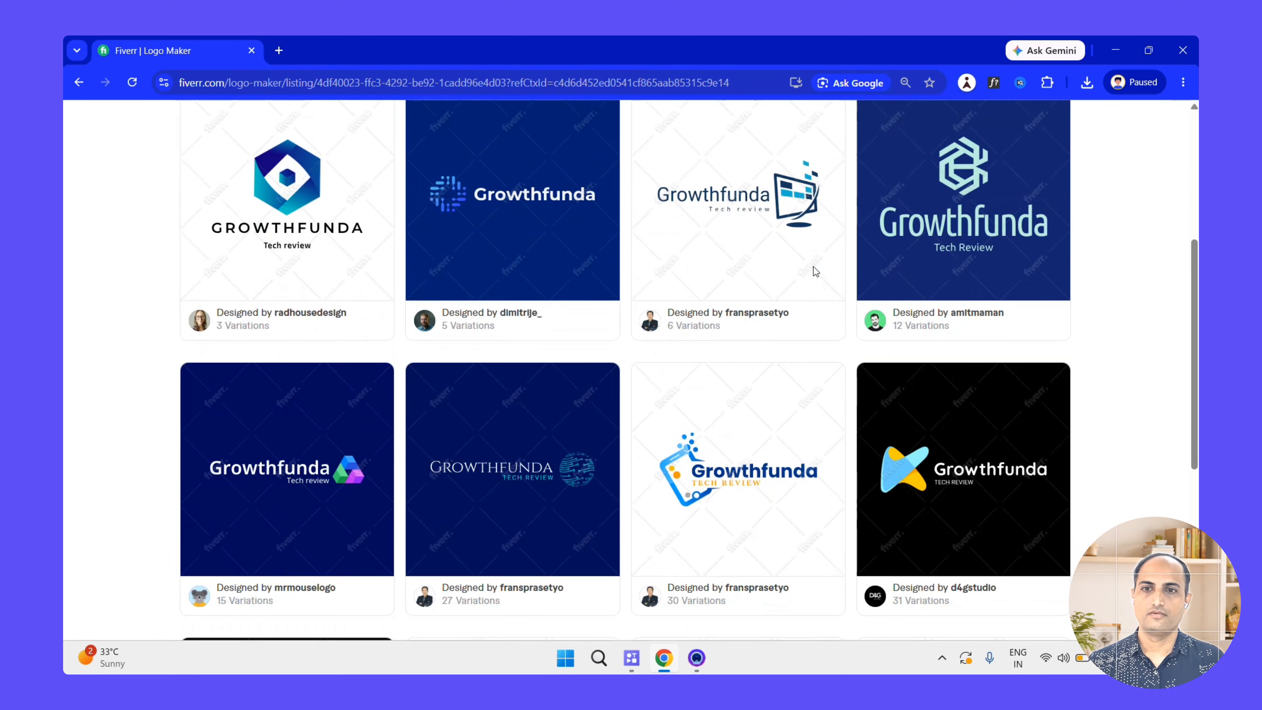
scroll(816, 271, up, 4)
scroll(815, 271, down, 3)
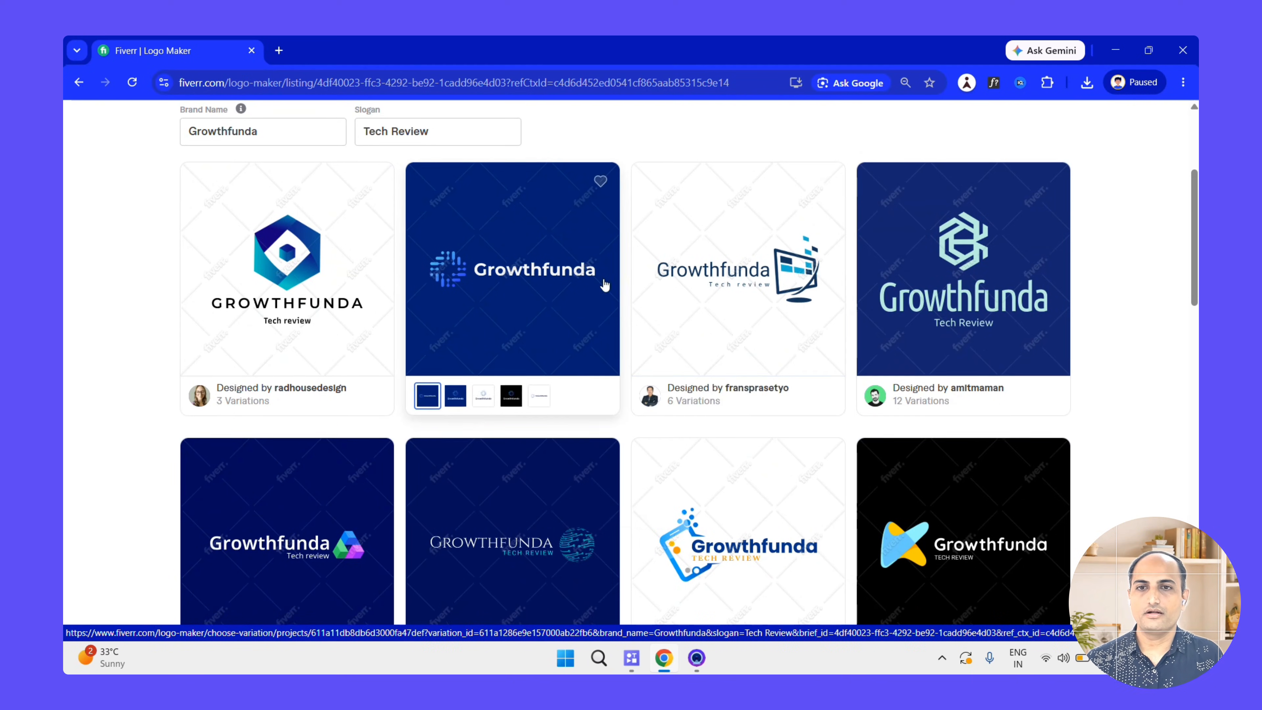
scroll(604, 286, up, 3)
scroll(639, 353, down, 2)
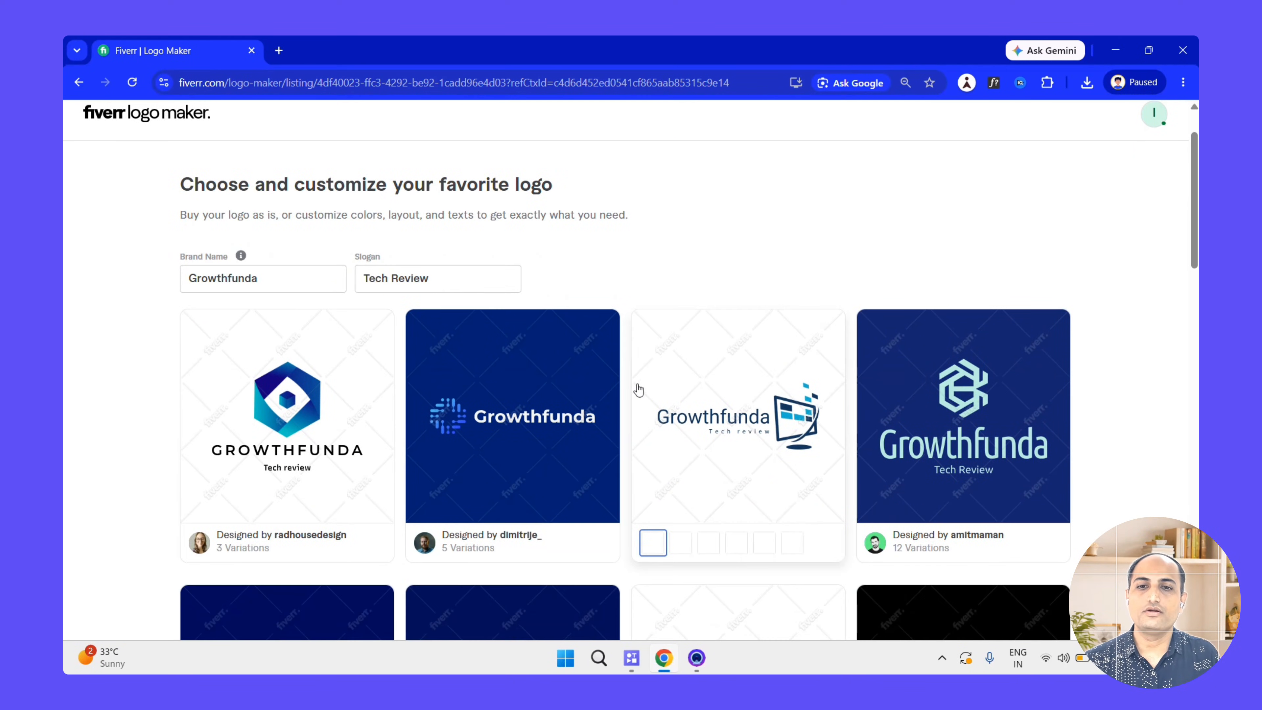
click(560, 438)
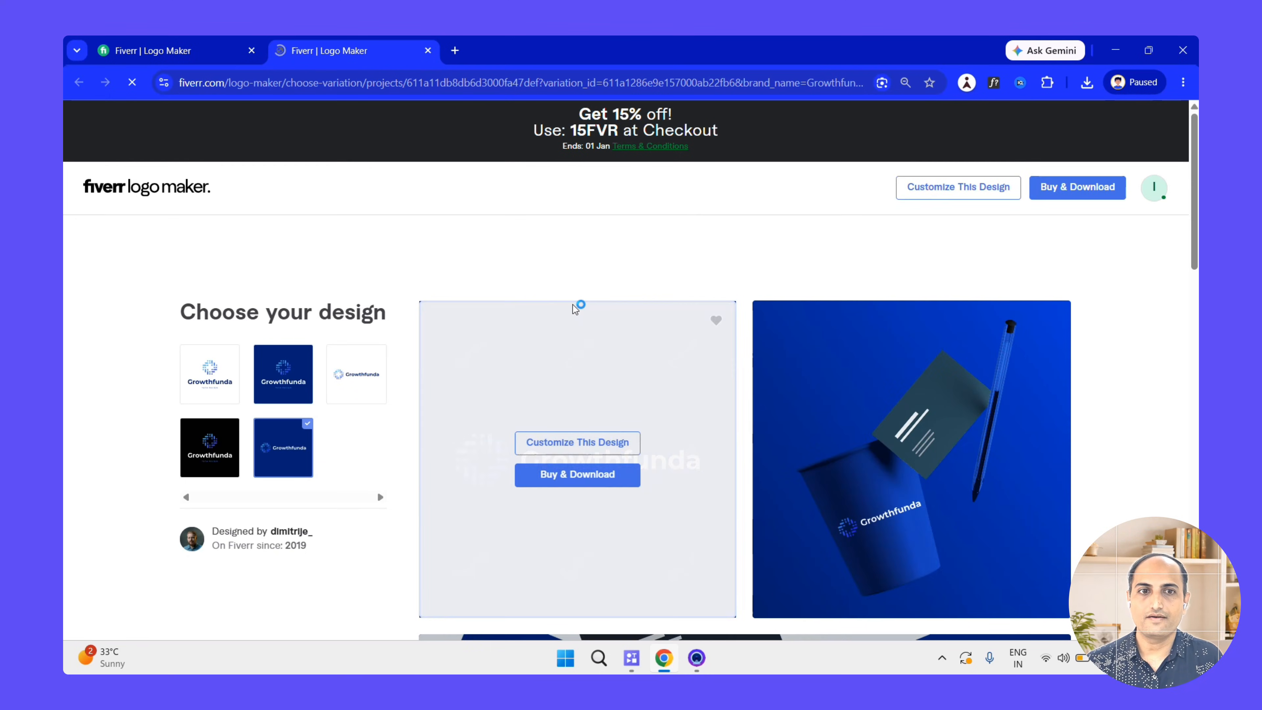
Examine the logo design's mockups on the cup, business cards, phones and laptop.
scroll(757, 418, down, 2)
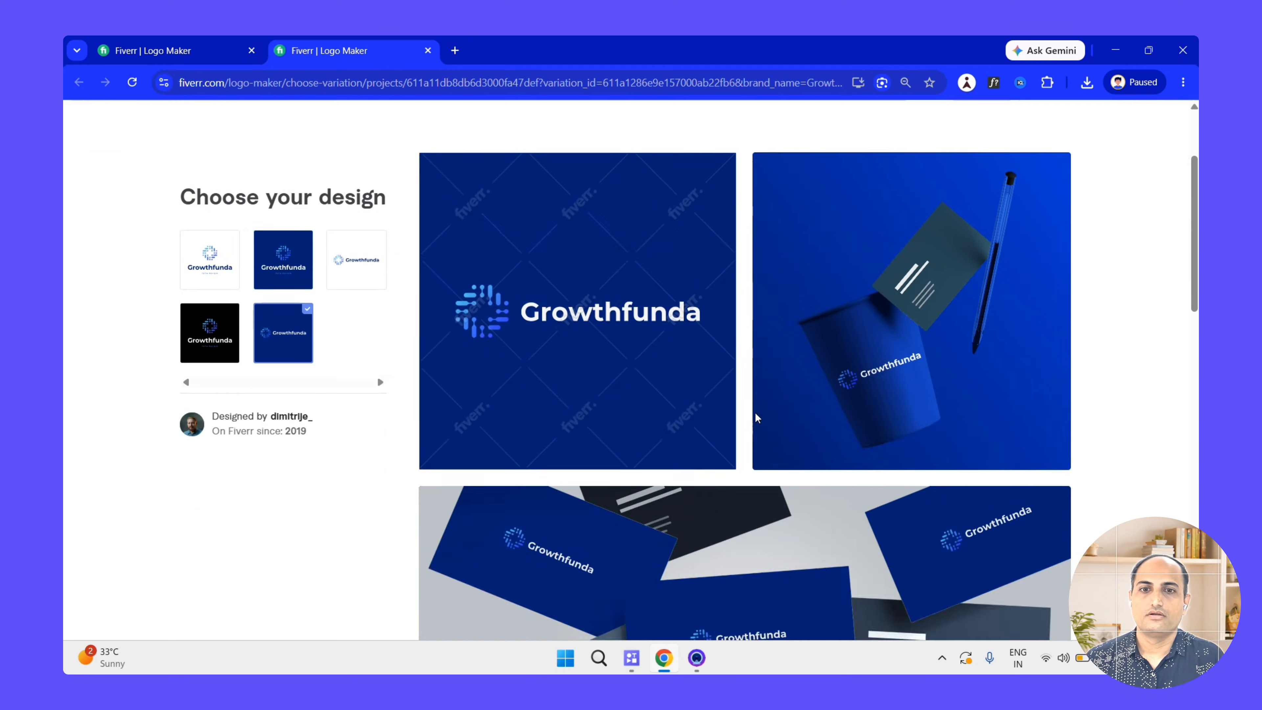
scroll(754, 419, up, 3)
scroll(755, 415, down, 4)
scroll(743, 414, up, 5)
scroll(864, 397, down, 6)
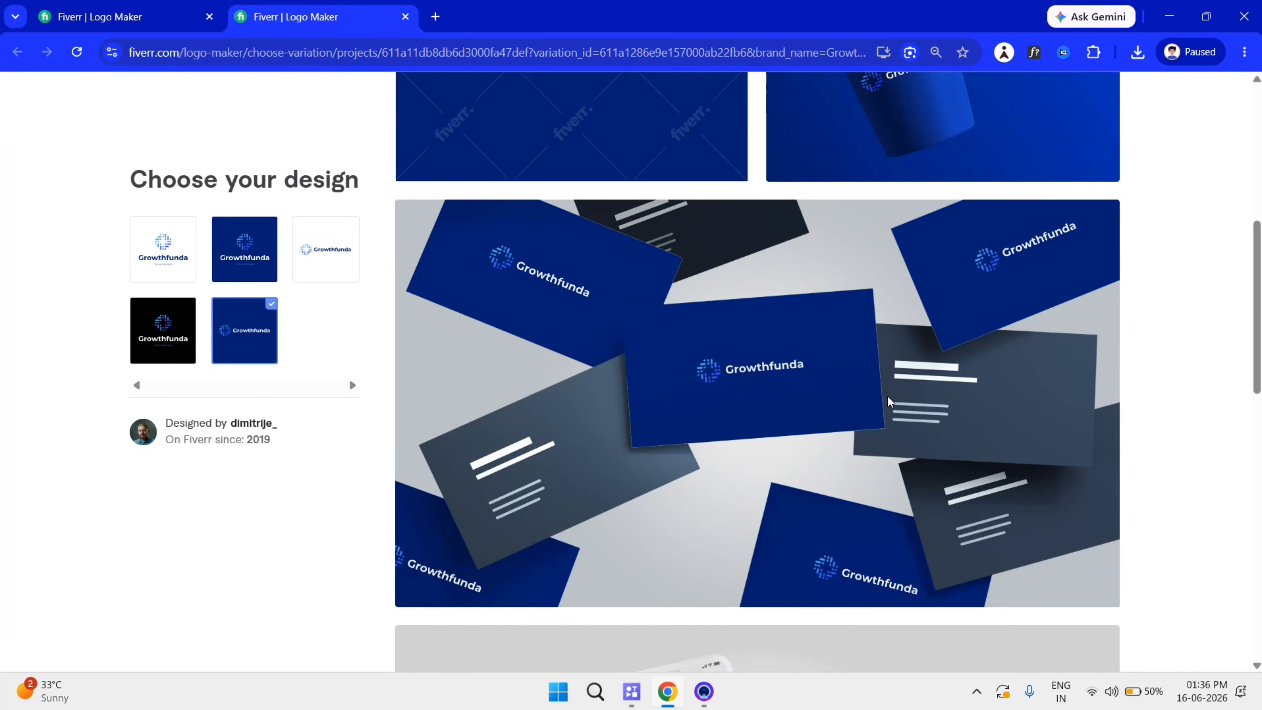
scroll(902, 312, down, 10)
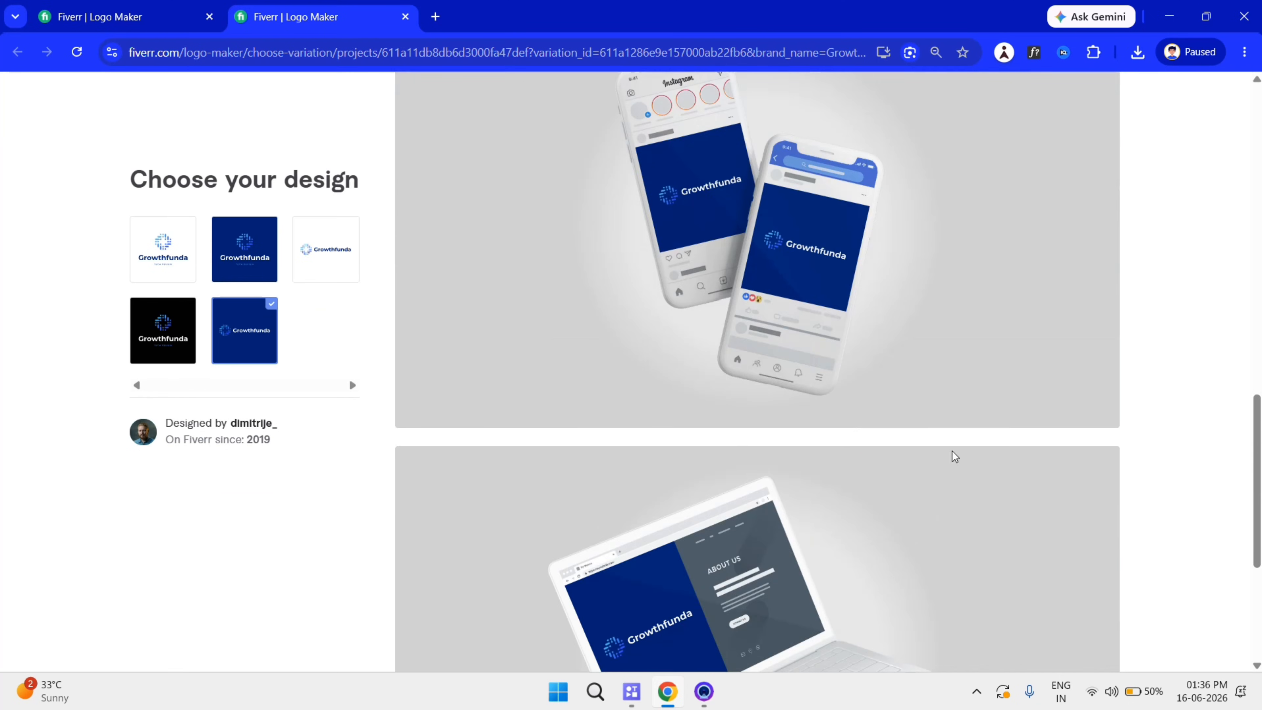
scroll(857, 285, down, 5)
scroll(844, 299, up, 10)
scroll(795, 348, down, 10)
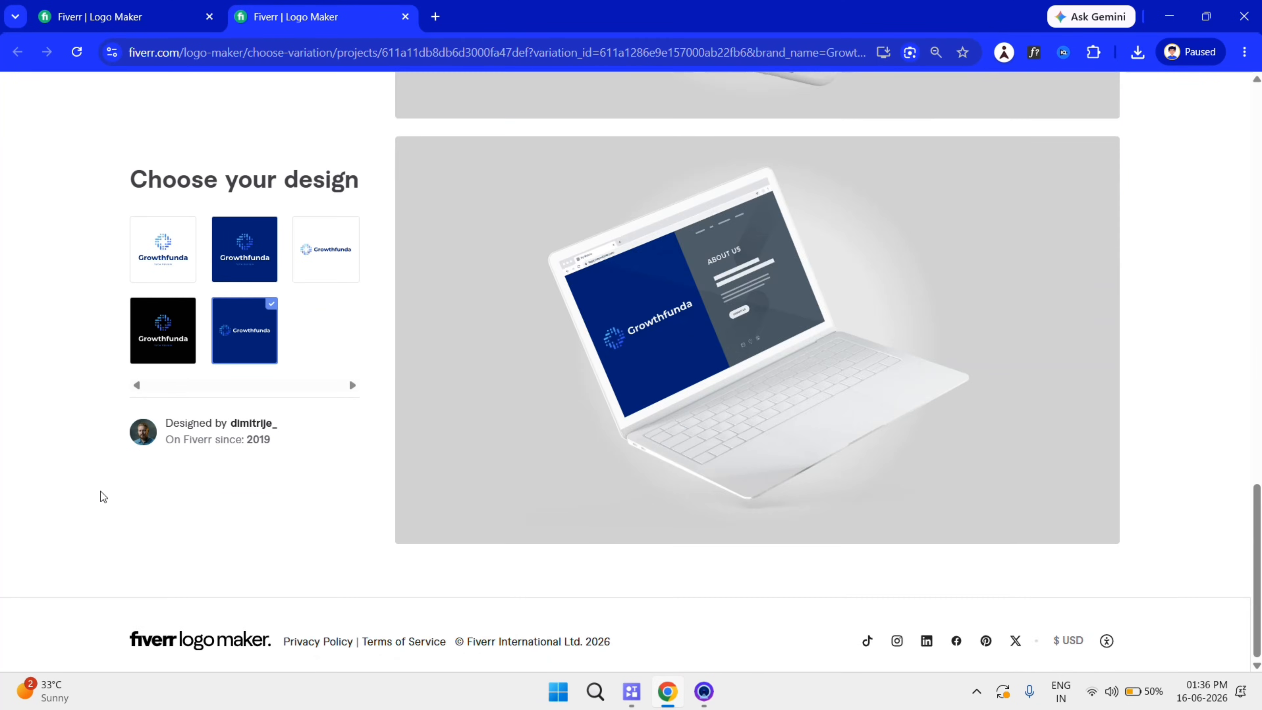
scroll(103, 496, up, 10)
Open the selected design for customization and review the text settings of the brand name.
click(984, 178)
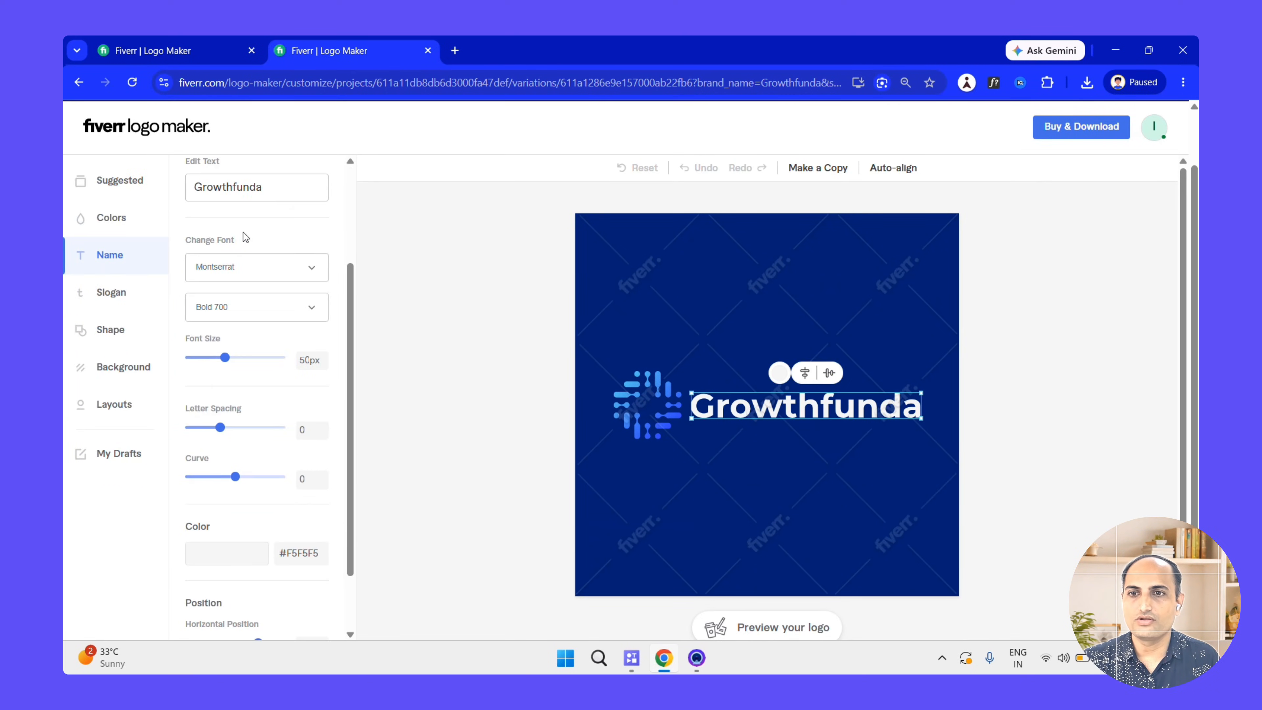
scroll(248, 299, down, 2)
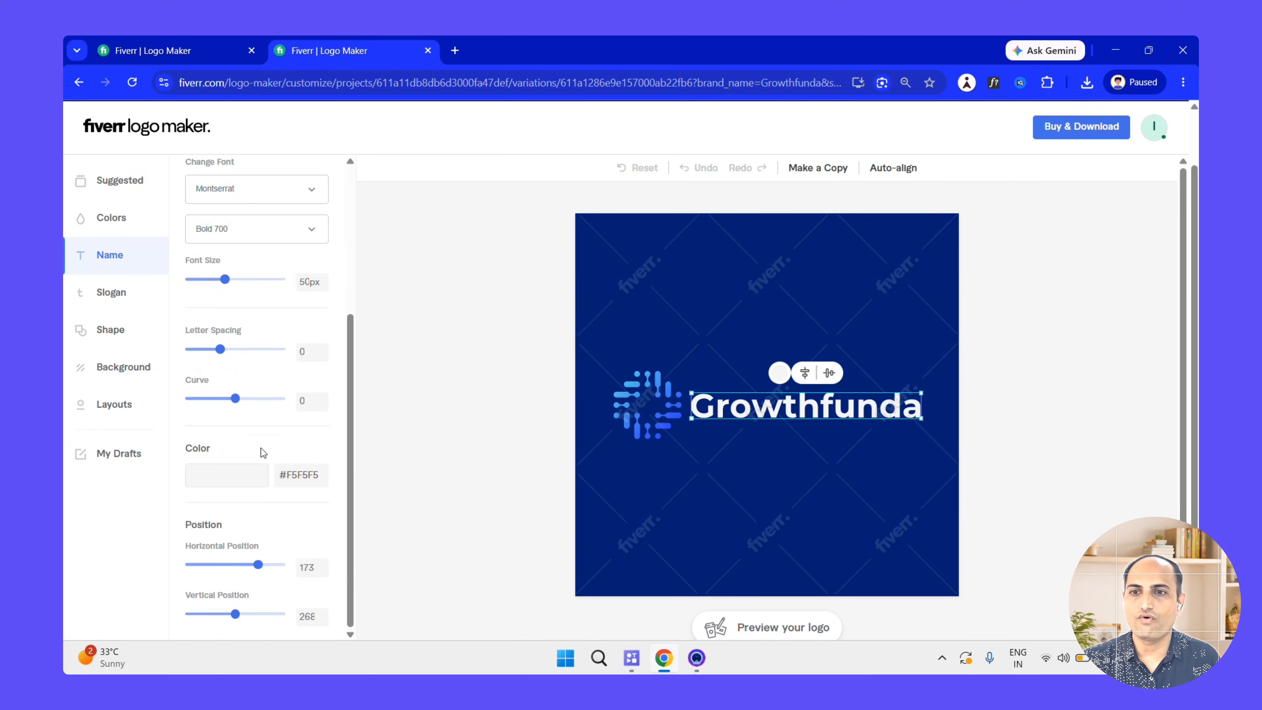
Show the slogan on the logo and change its text to "Tech Review".
click(105, 294)
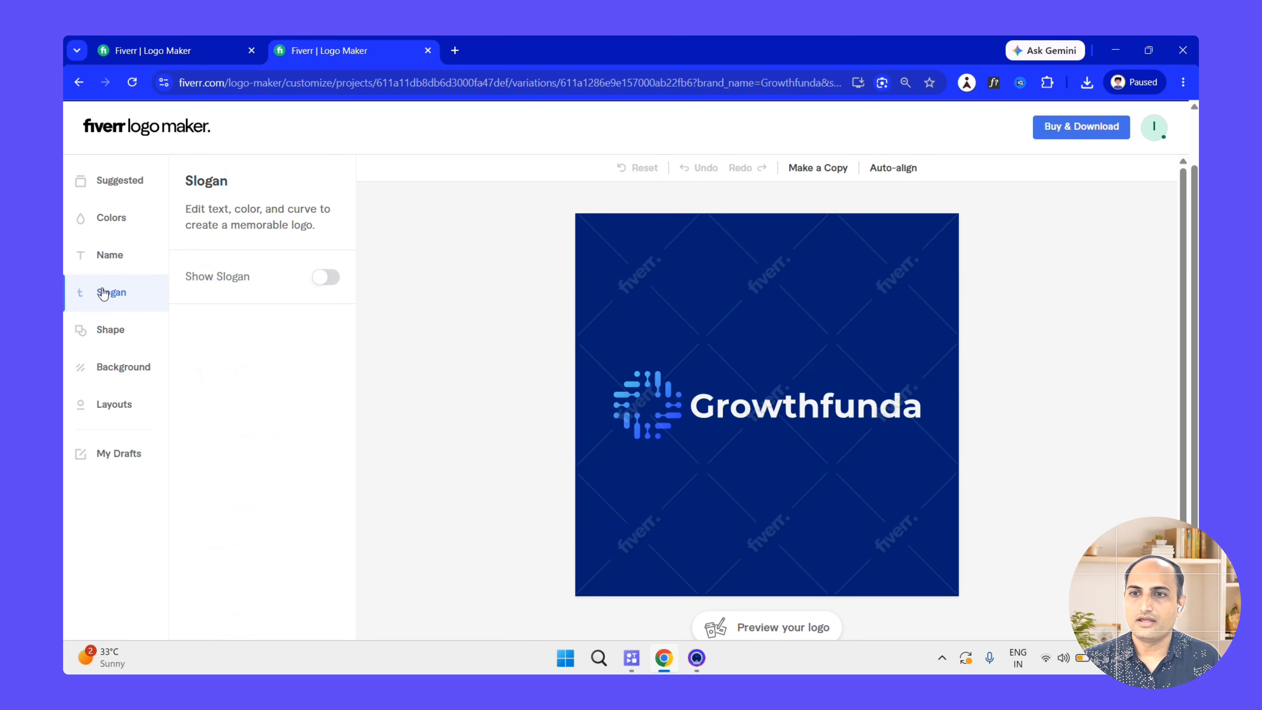
click(326, 278)
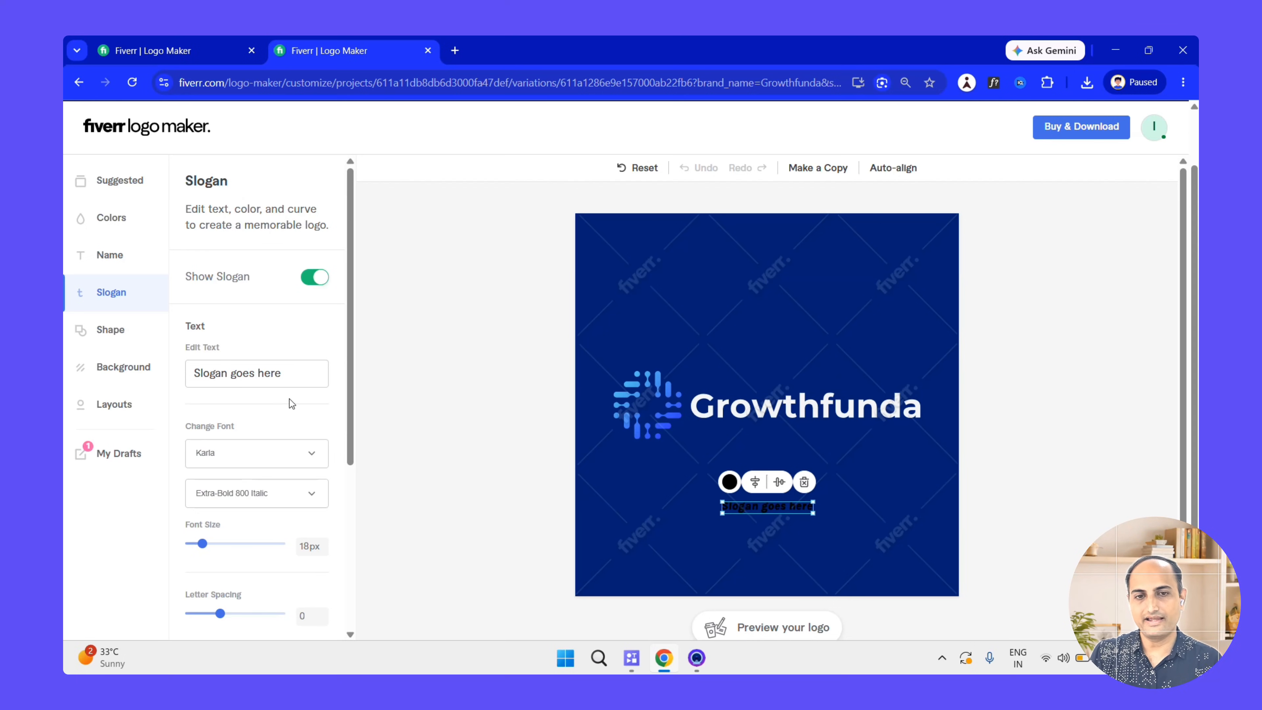
drag(290, 373, 178, 367)
text(Tech Review)
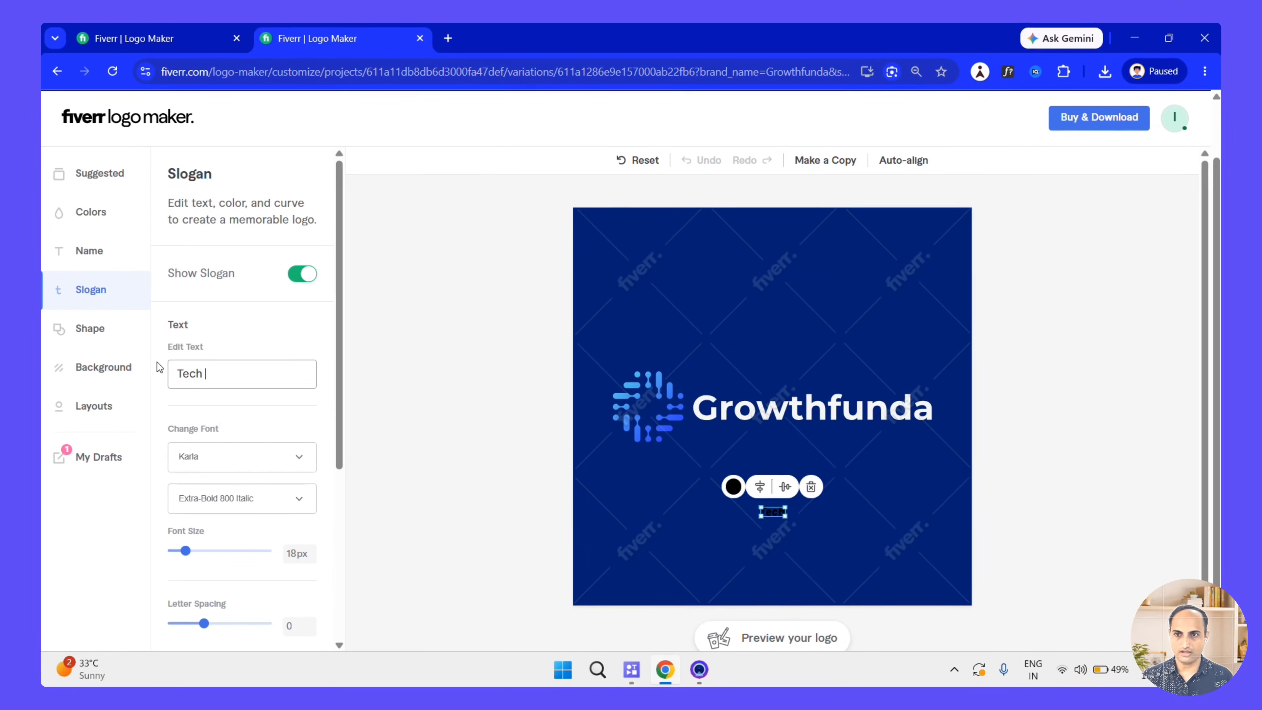
Set the slogan's color to light yellow #FFE58A and its font size to 28px.
scroll(311, 381, down, 1)
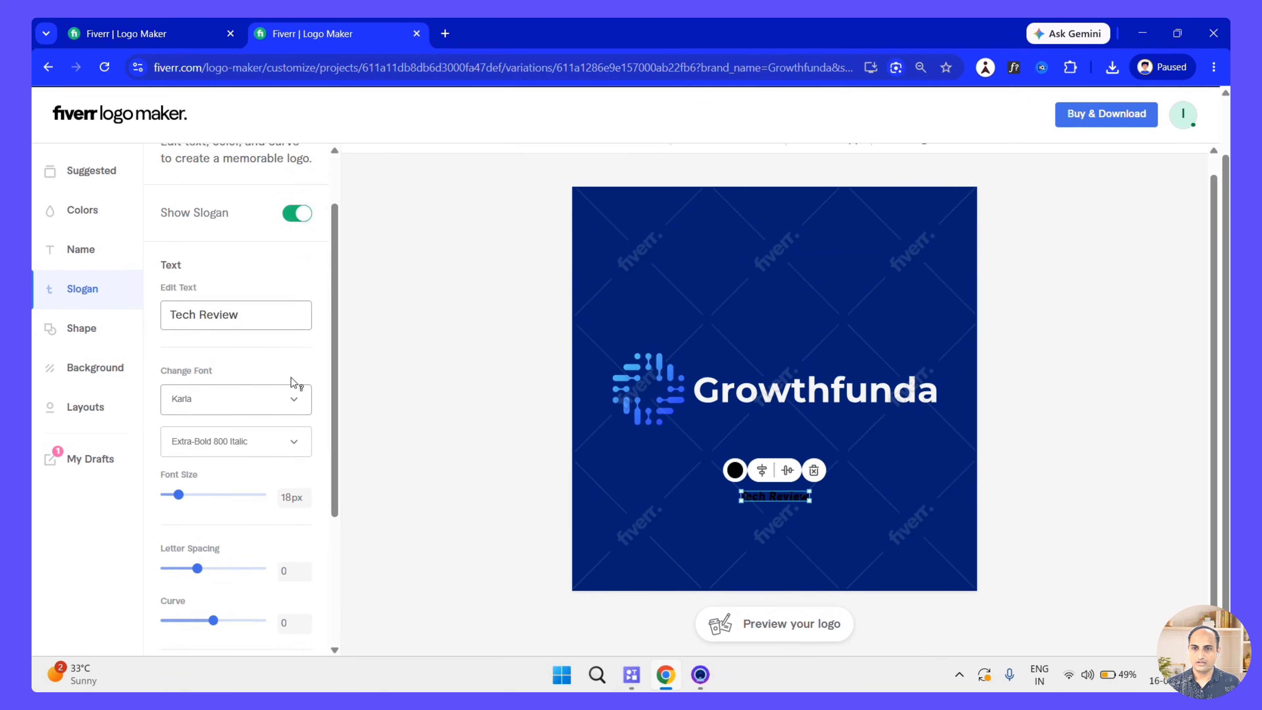
scroll(295, 383, down, 4)
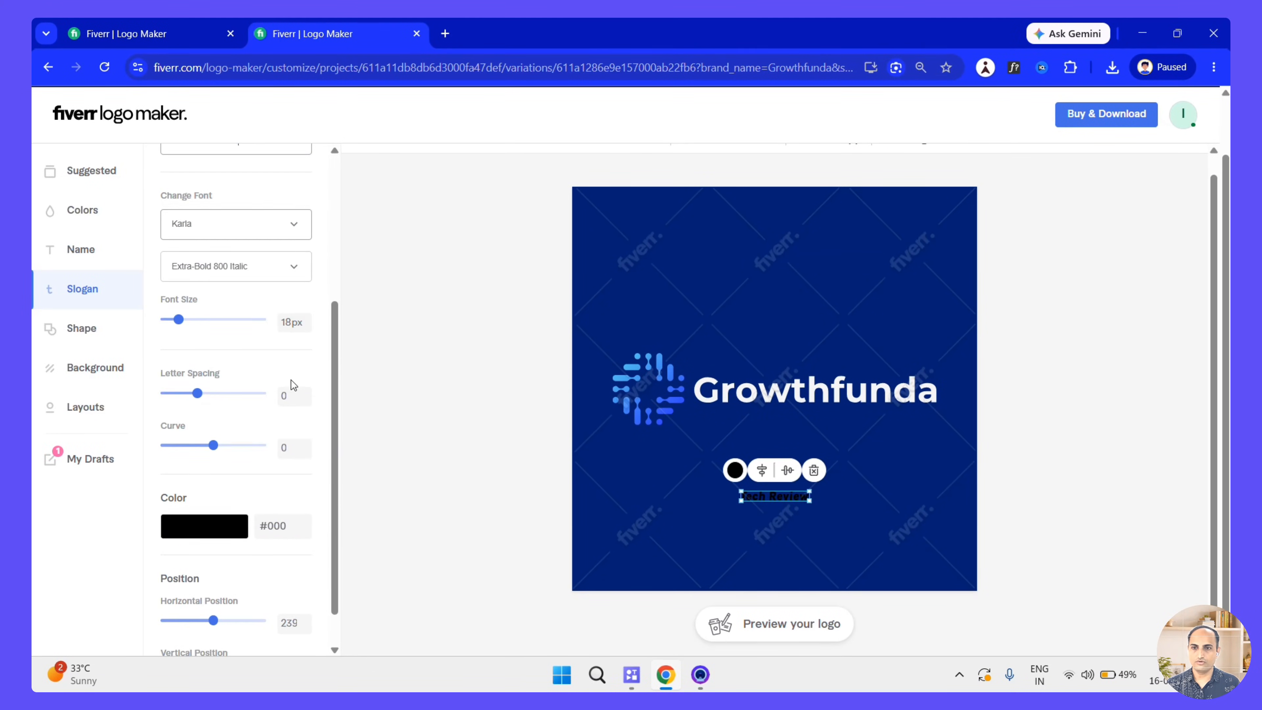
click(204, 481)
click(427, 457)
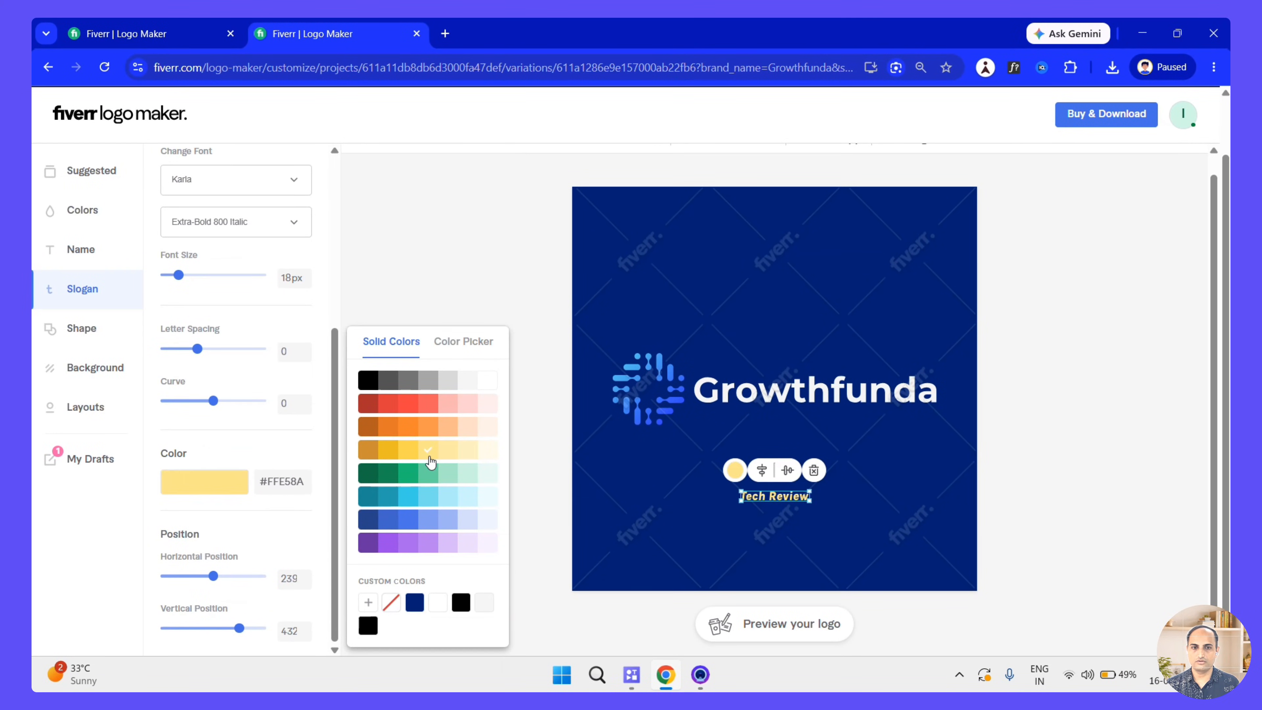
click(192, 277)
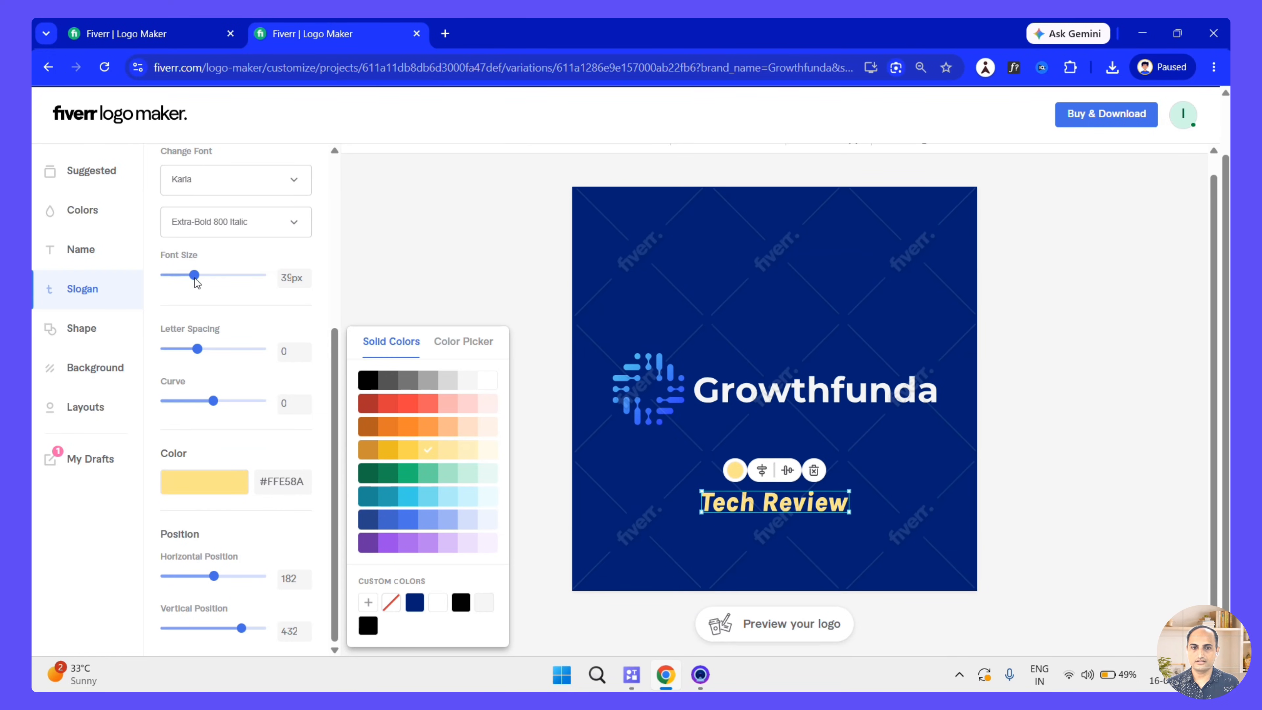
drag(196, 281, 186, 279)
Change the slogan's font to Roboto.
scroll(262, 438, up, 5)
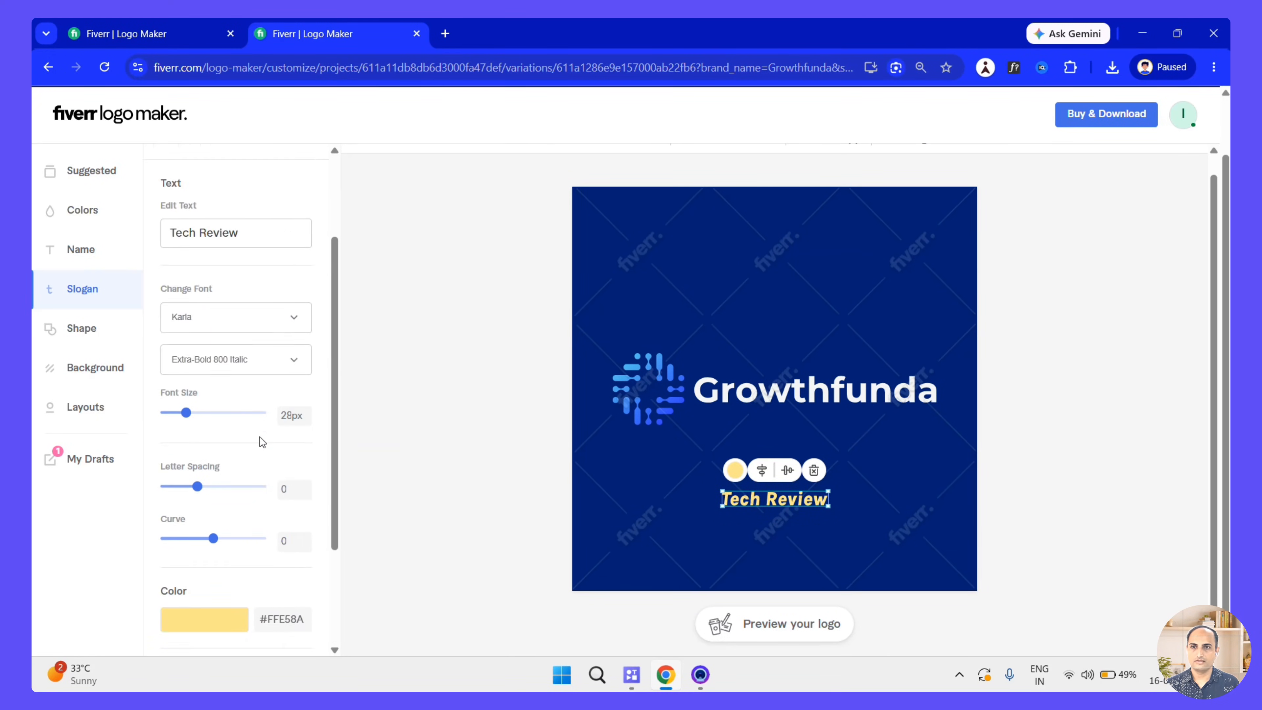
click(234, 415)
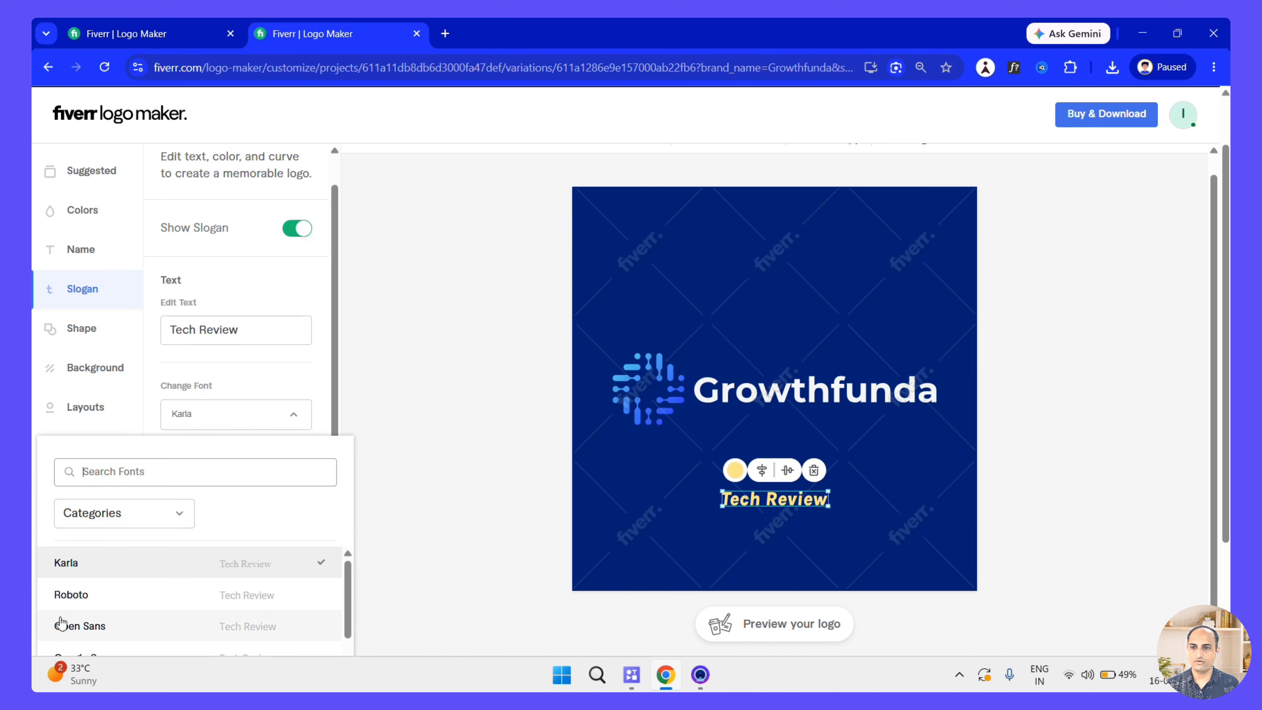
click(72, 596)
scroll(304, 424, down, 5)
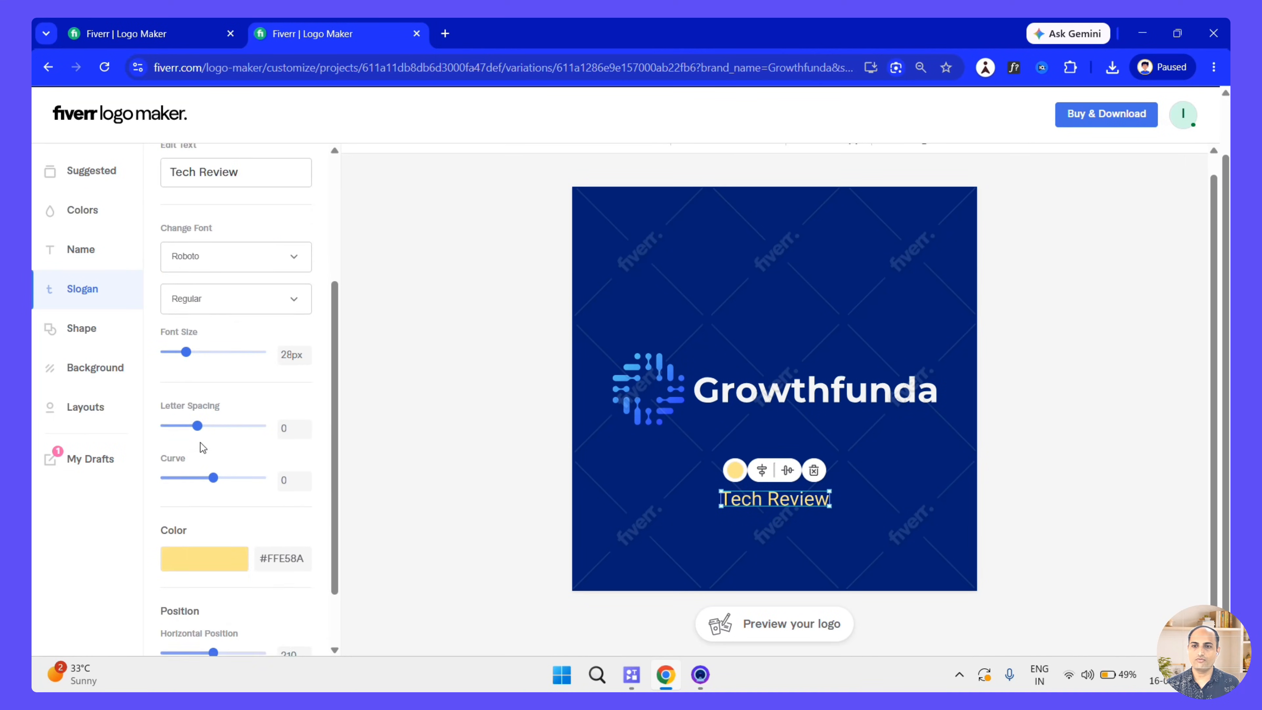
Try a square and a circular shape behind the logo, and hide the shape again.
click(102, 329)
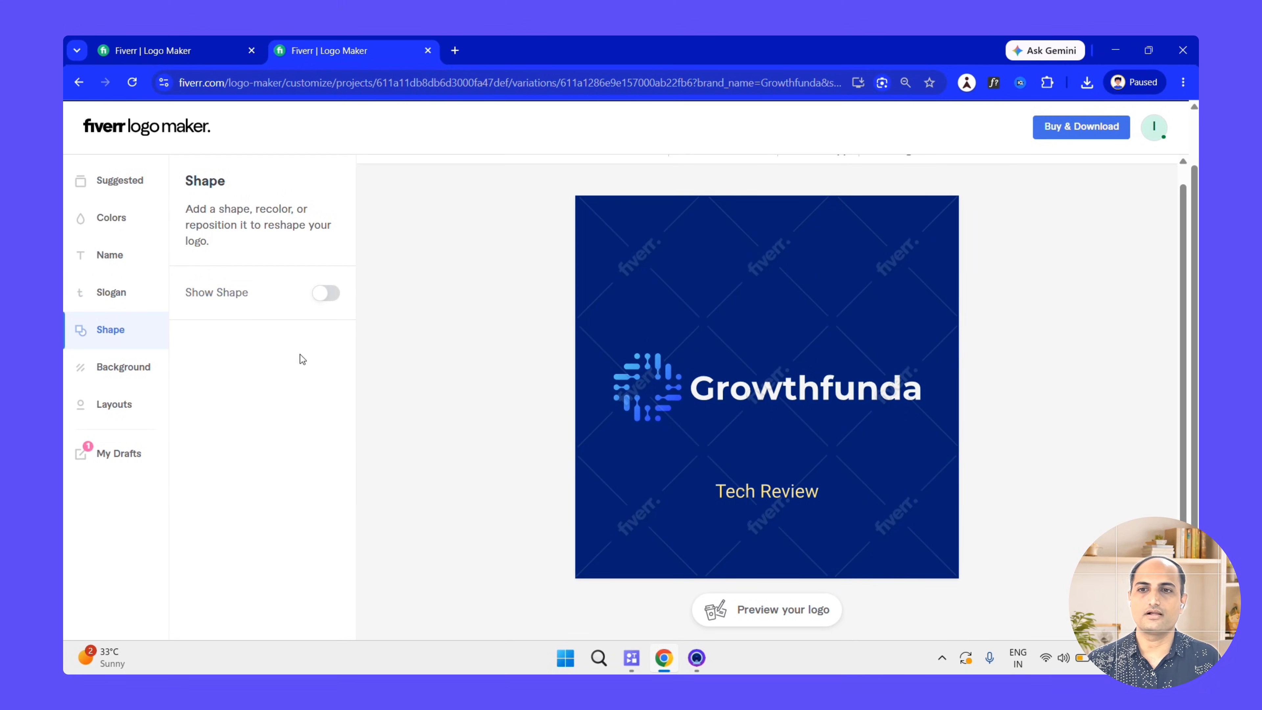
click(332, 298)
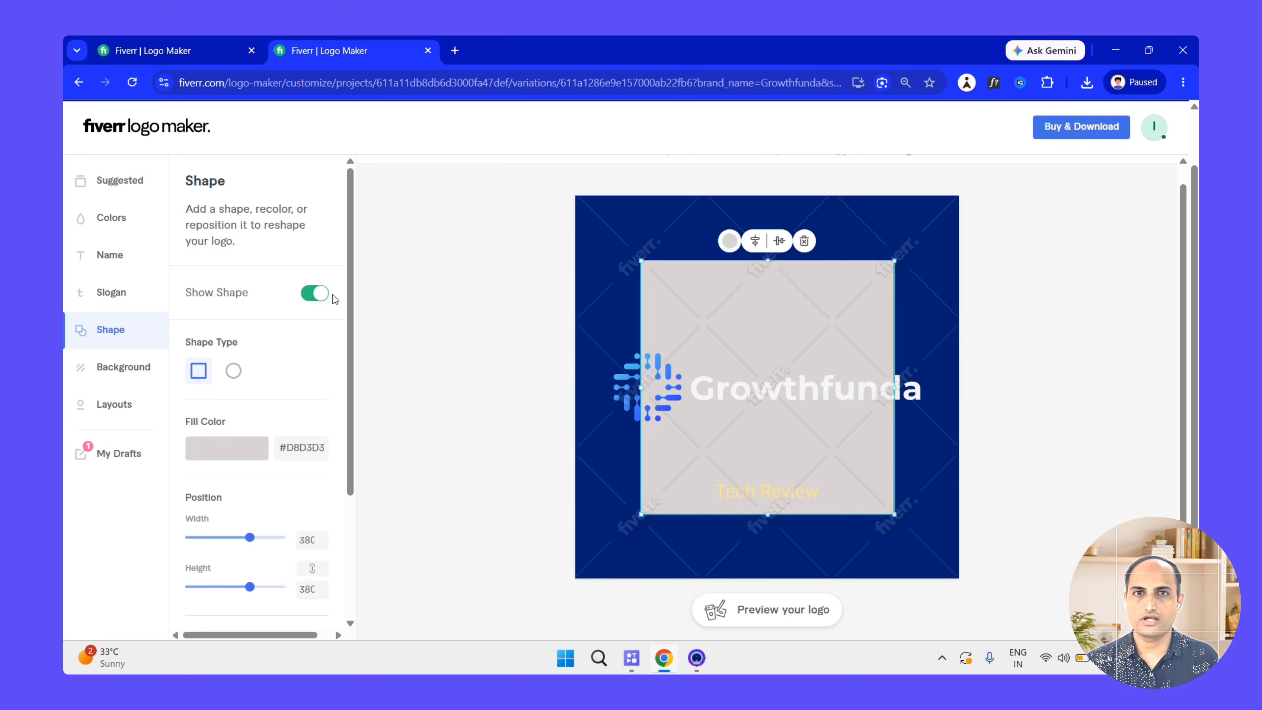
click(238, 373)
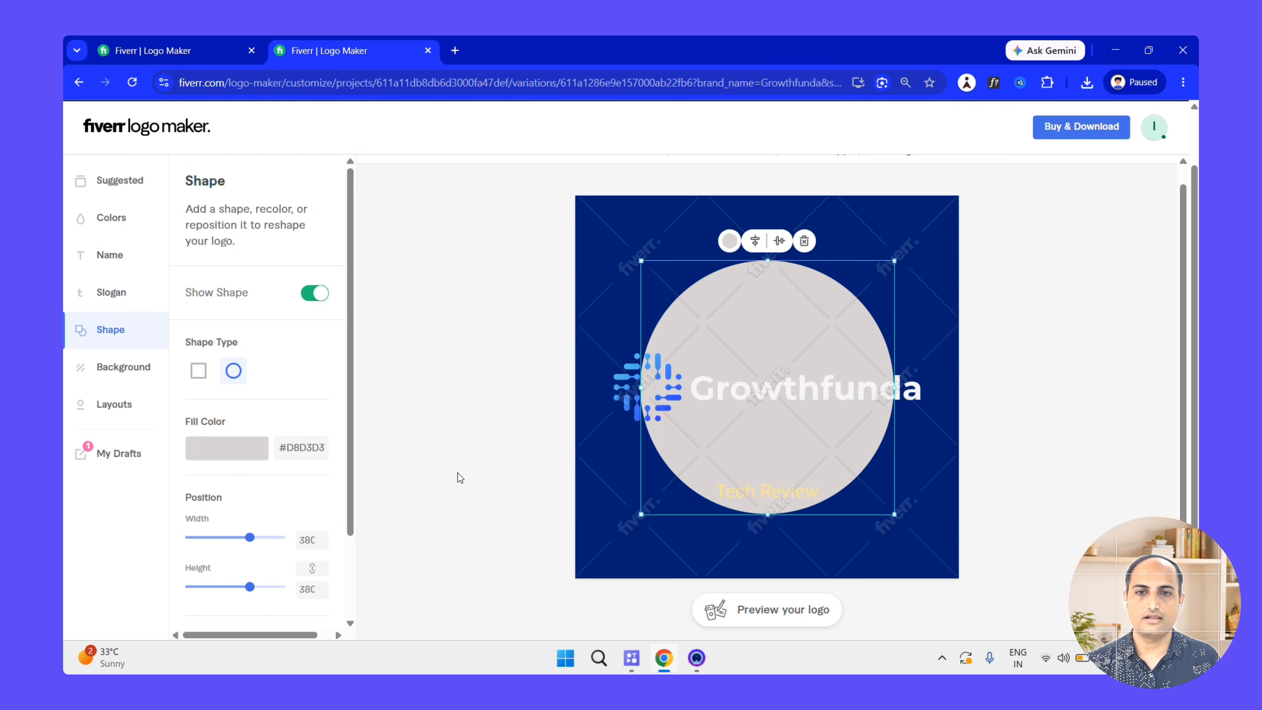
click(198, 371)
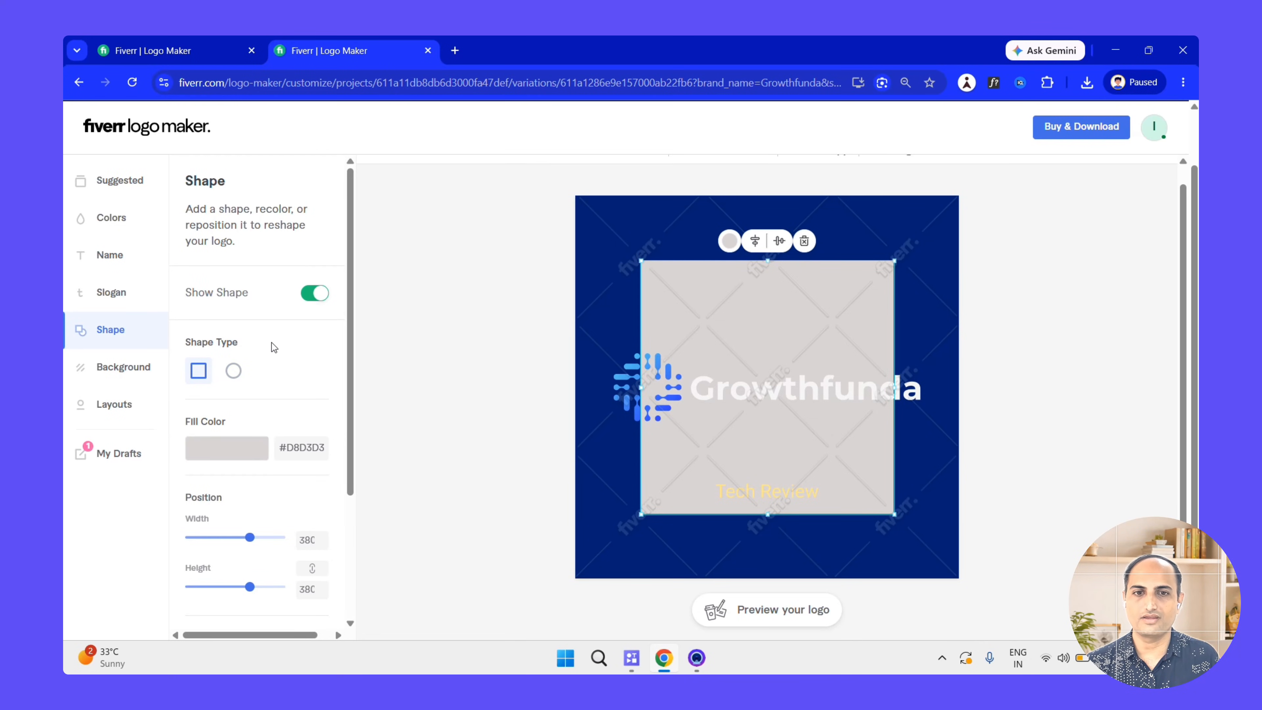
click(310, 293)
Set the logo's background color to coral red #F85D5D.
click(123, 367)
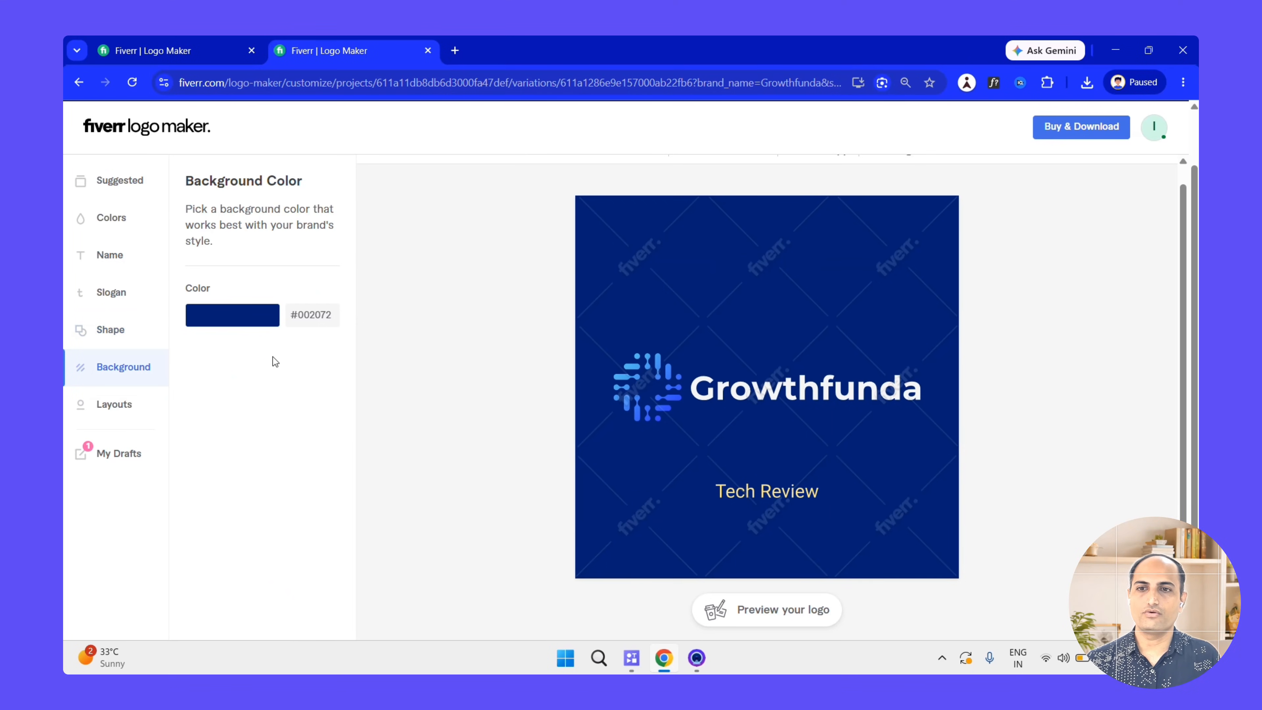
click(244, 316)
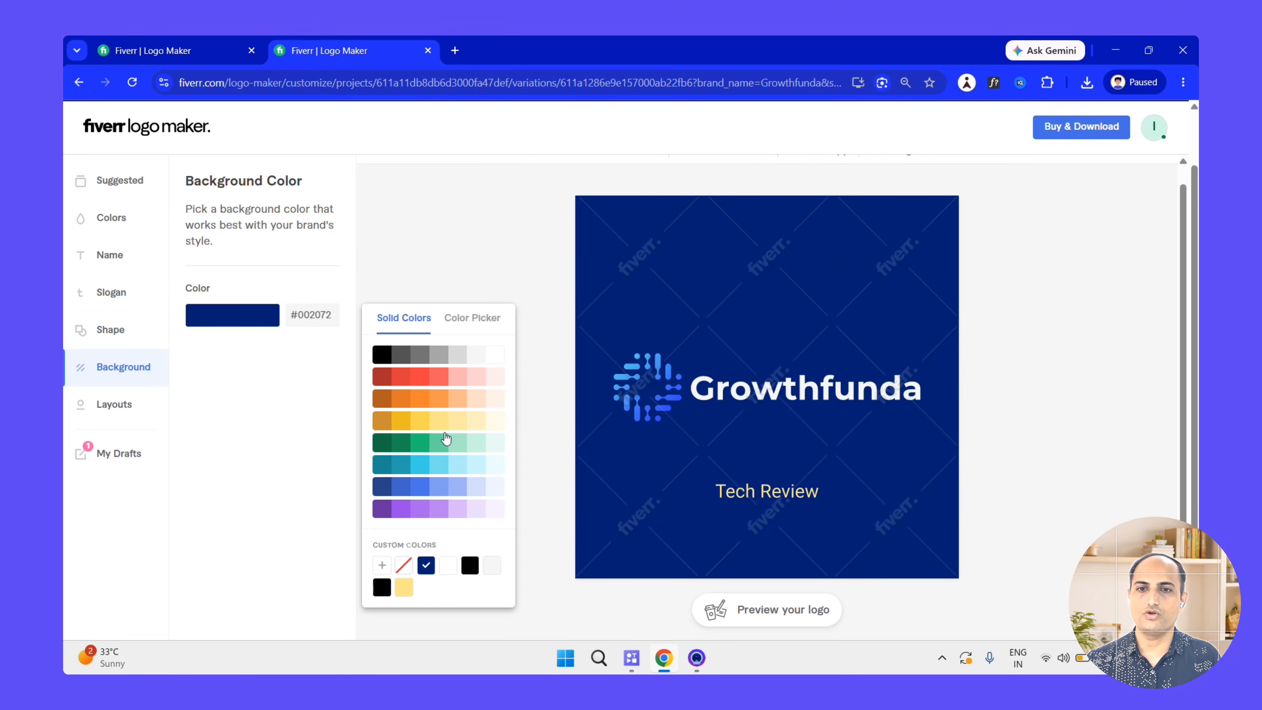
click(433, 380)
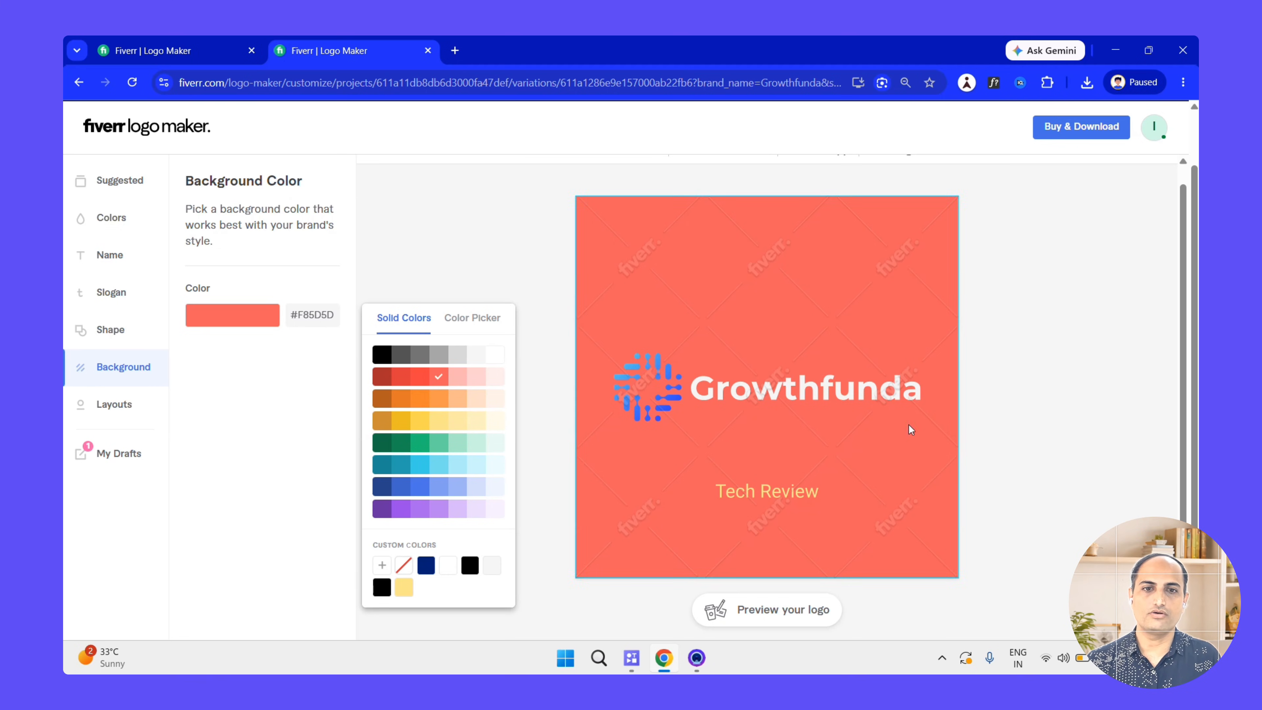
Try several stacked layouts that place the icon above the brand name and slogan.
click(133, 415)
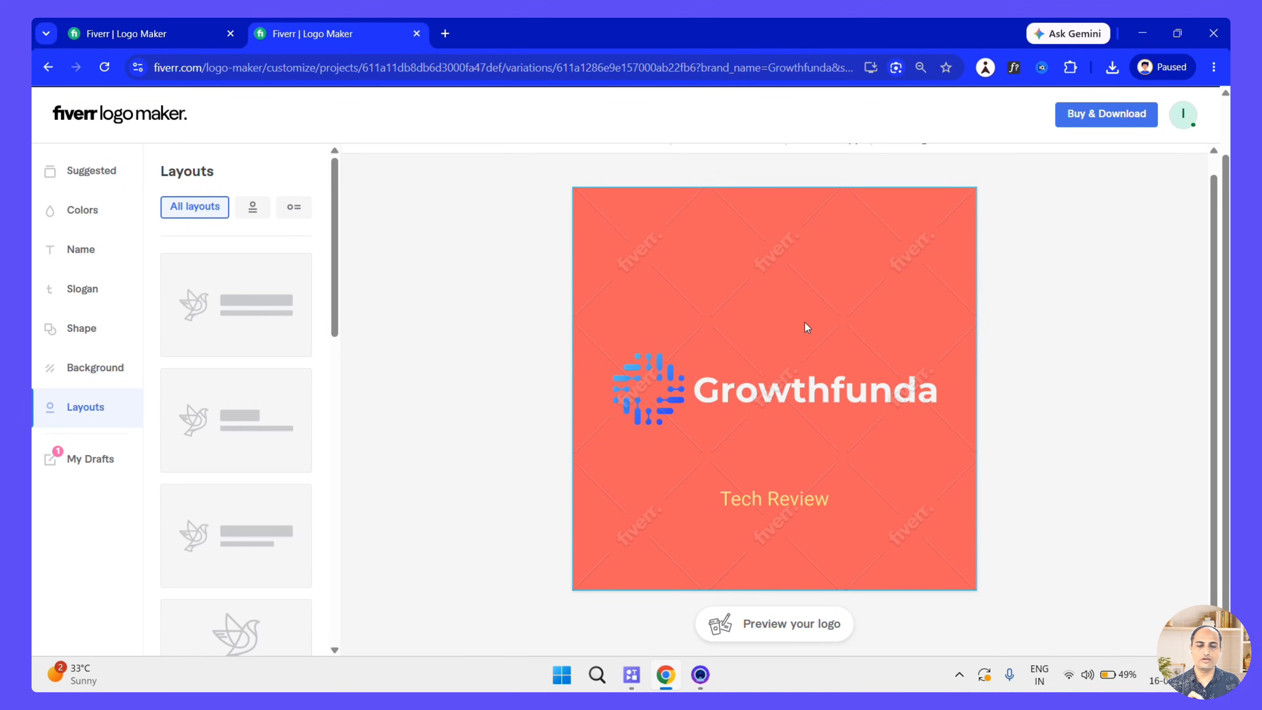
click(253, 208)
scroll(250, 441, down, 1)
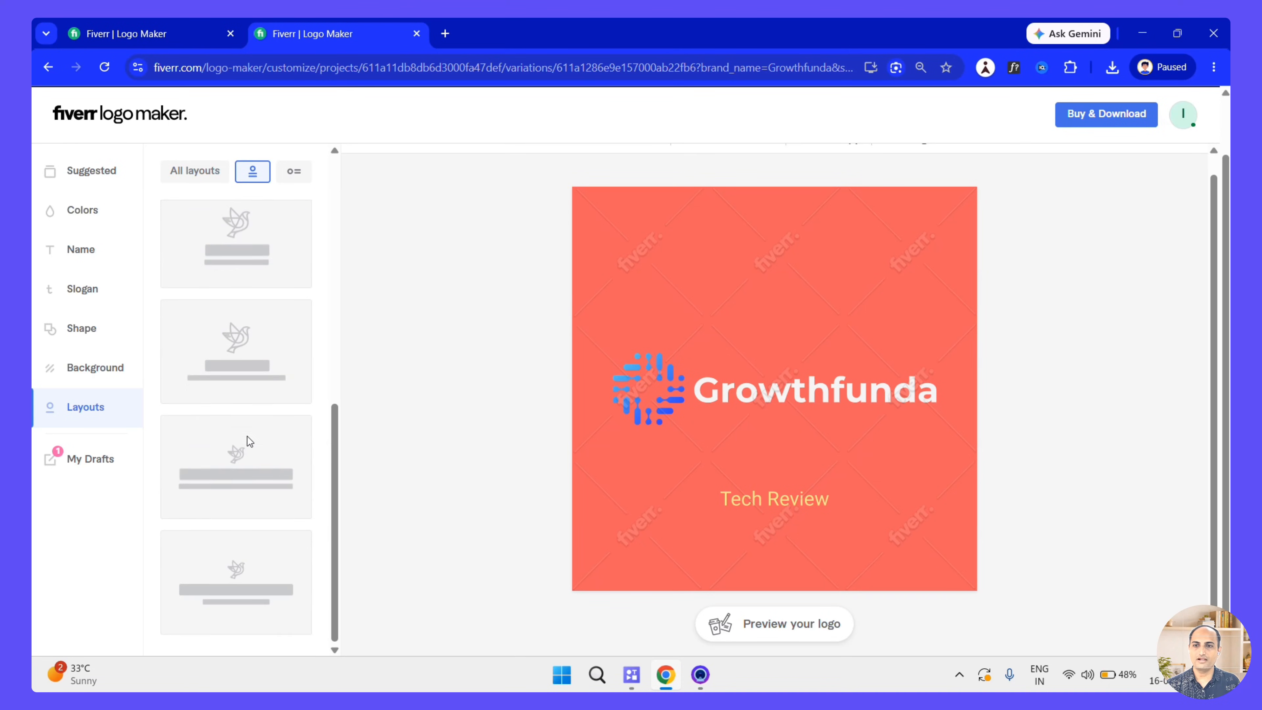
scroll(250, 441, up, 2)
click(232, 353)
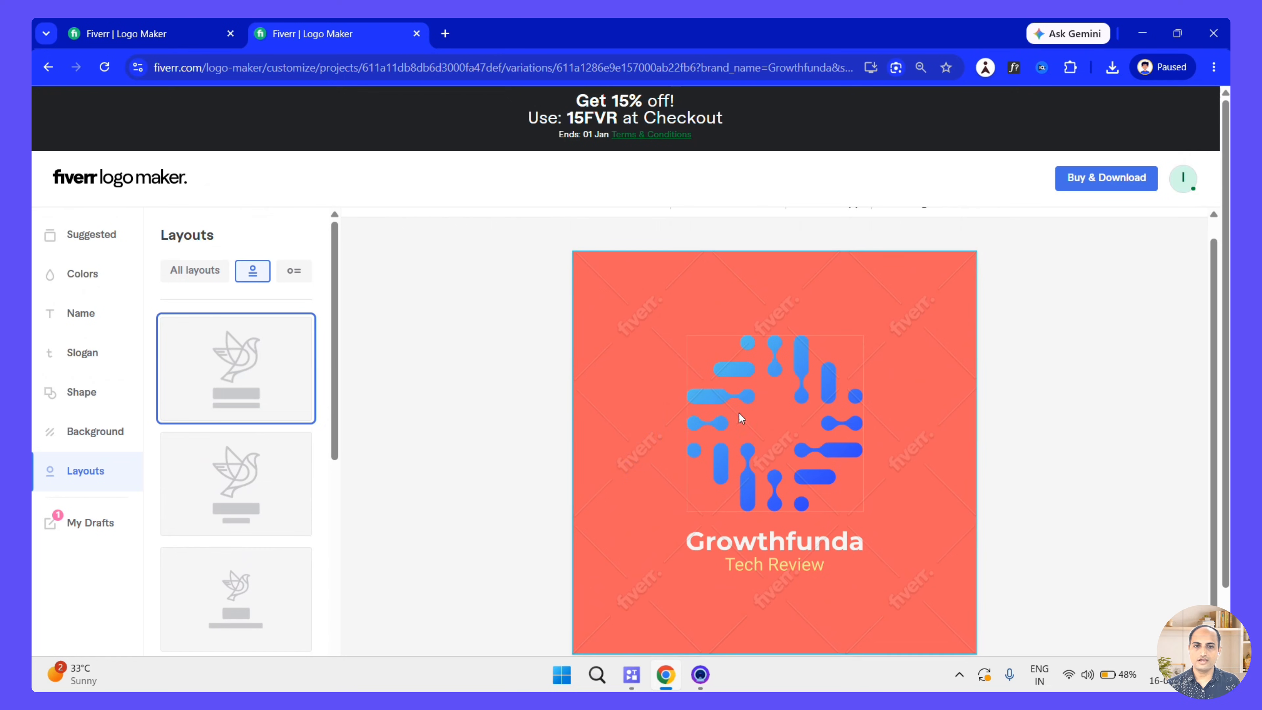
scroll(259, 469, down, 1)
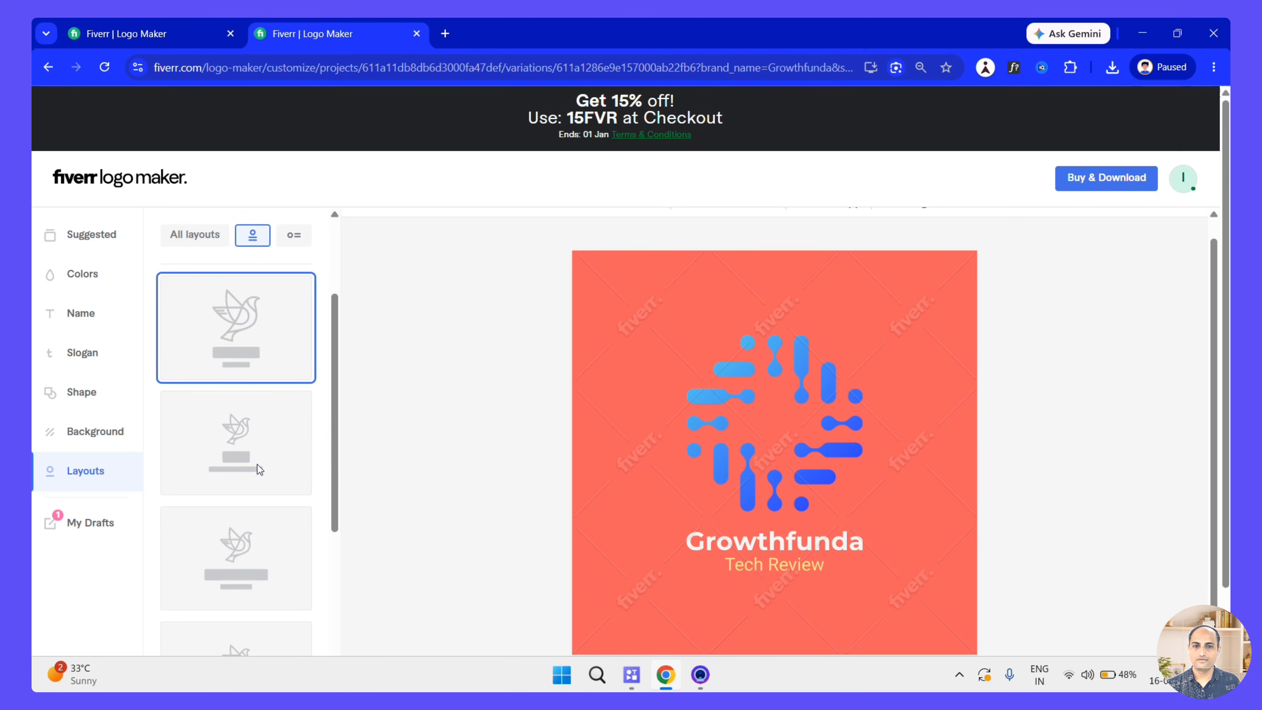
click(251, 492)
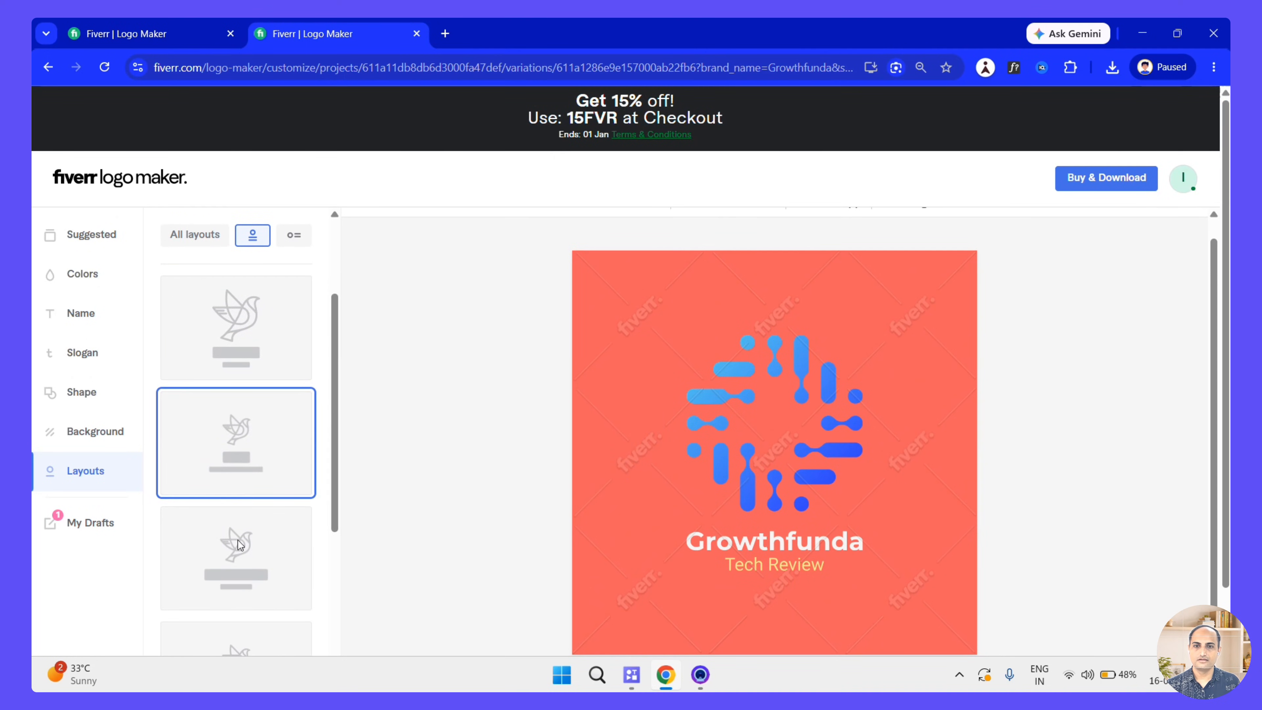
click(244, 549)
scroll(264, 538, down, 3)
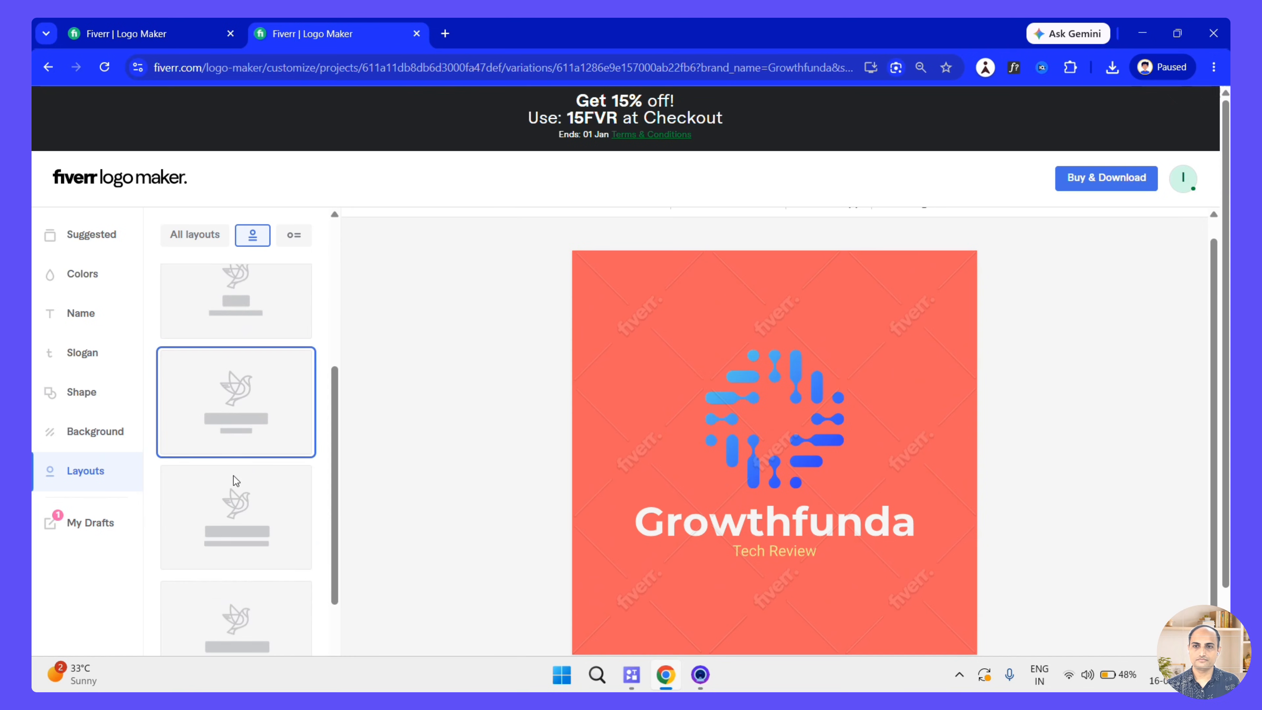
click(256, 552)
Try the three horizontal layouts that place the icon beside the brand name and slogan.
click(289, 238)
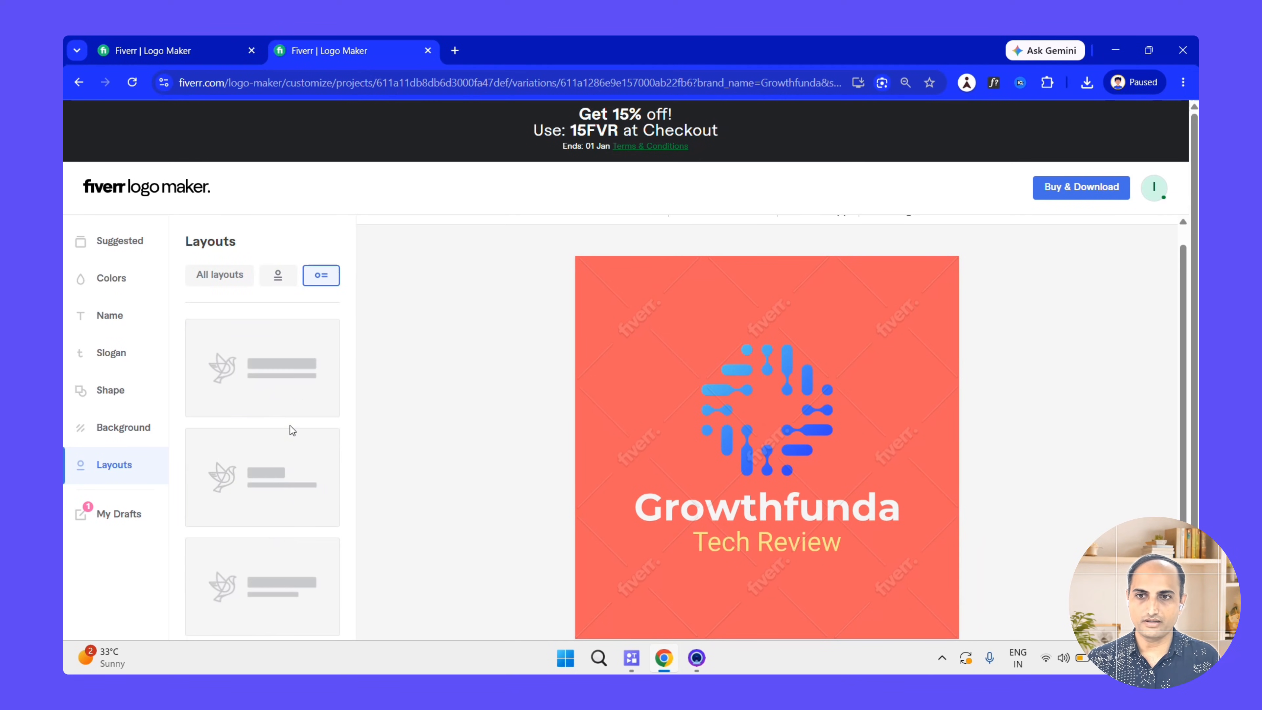
click(248, 367)
scroll(257, 378, down, 1)
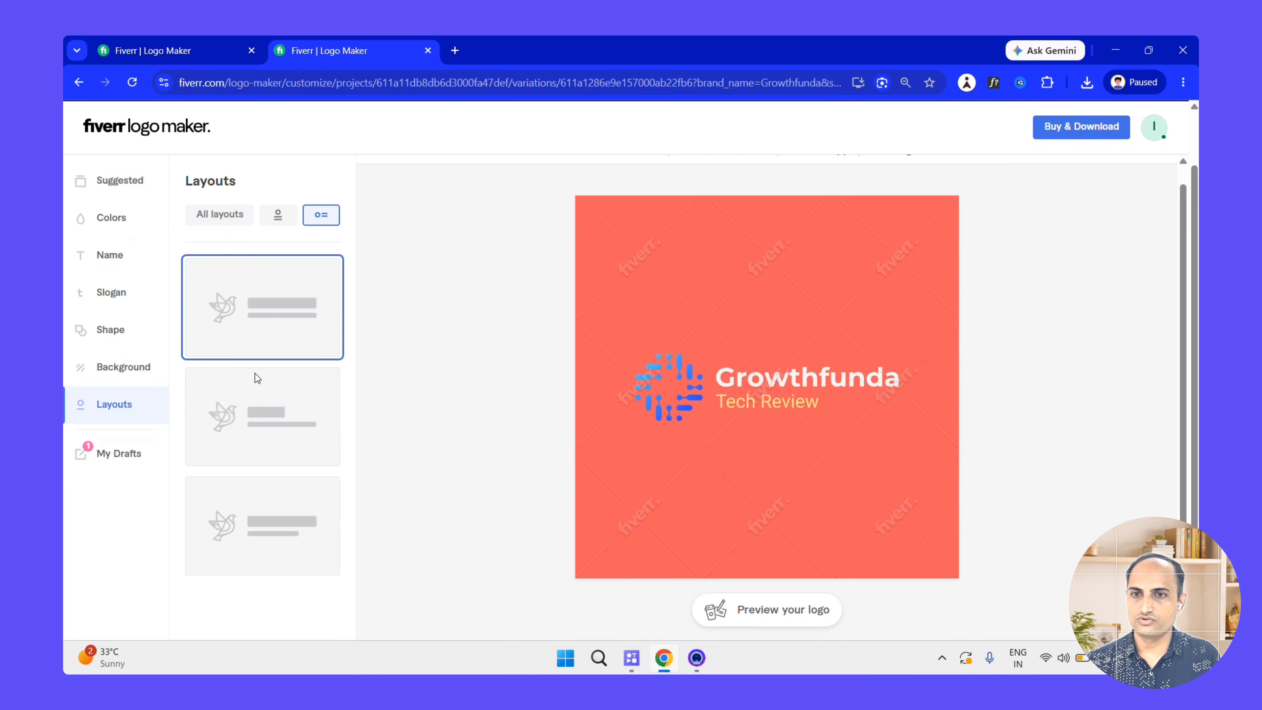
click(262, 446)
click(264, 525)
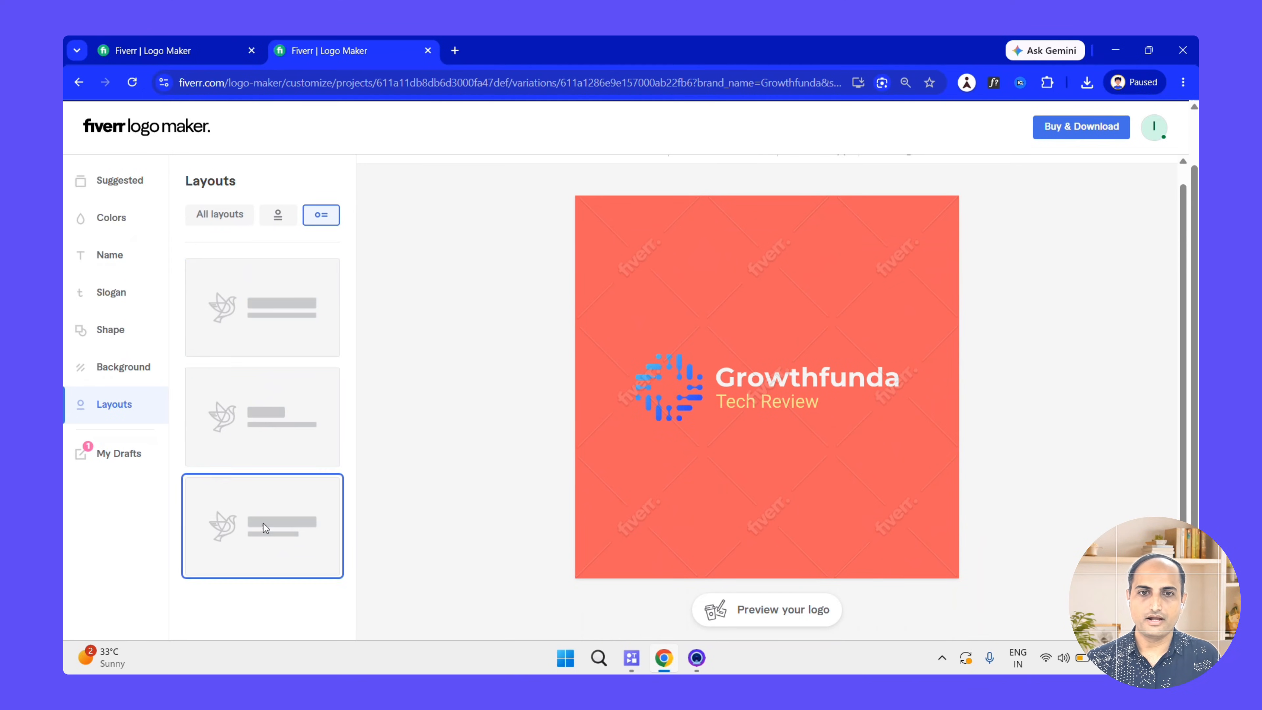
click(269, 357)
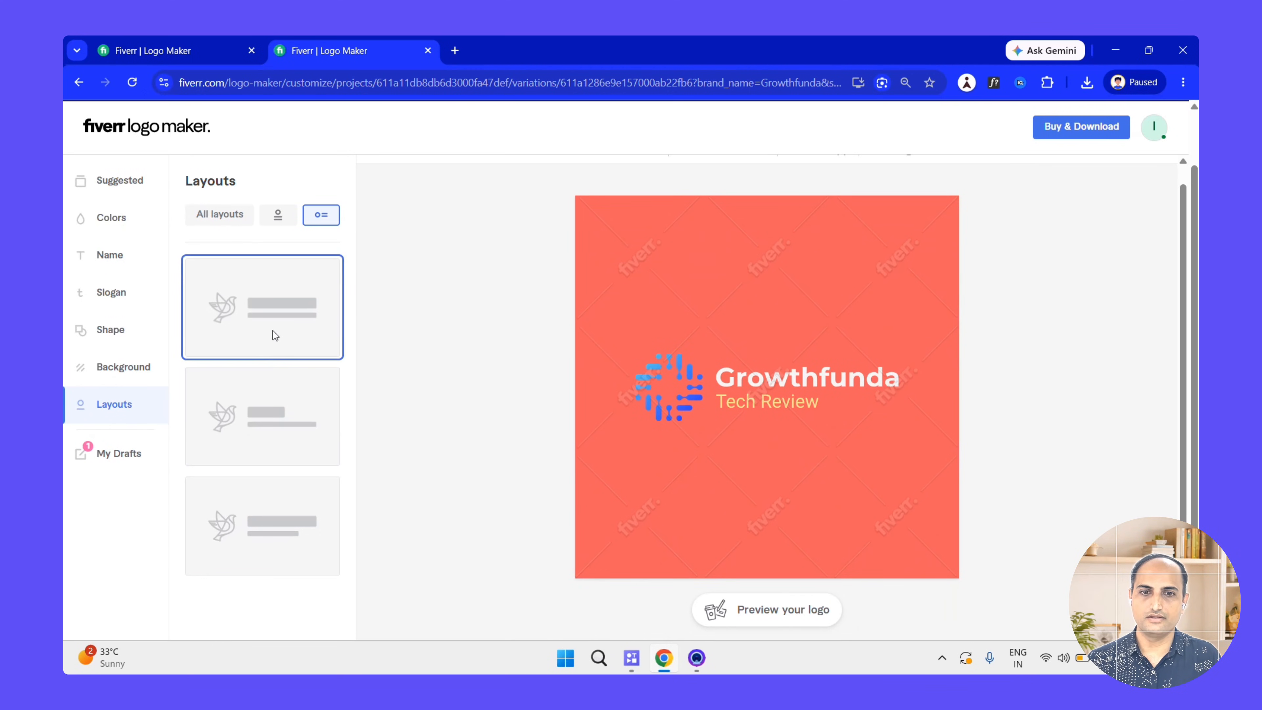
Apply the first stacked layout, with the large icon above the brand name and slogan.
click(276, 218)
click(264, 344)
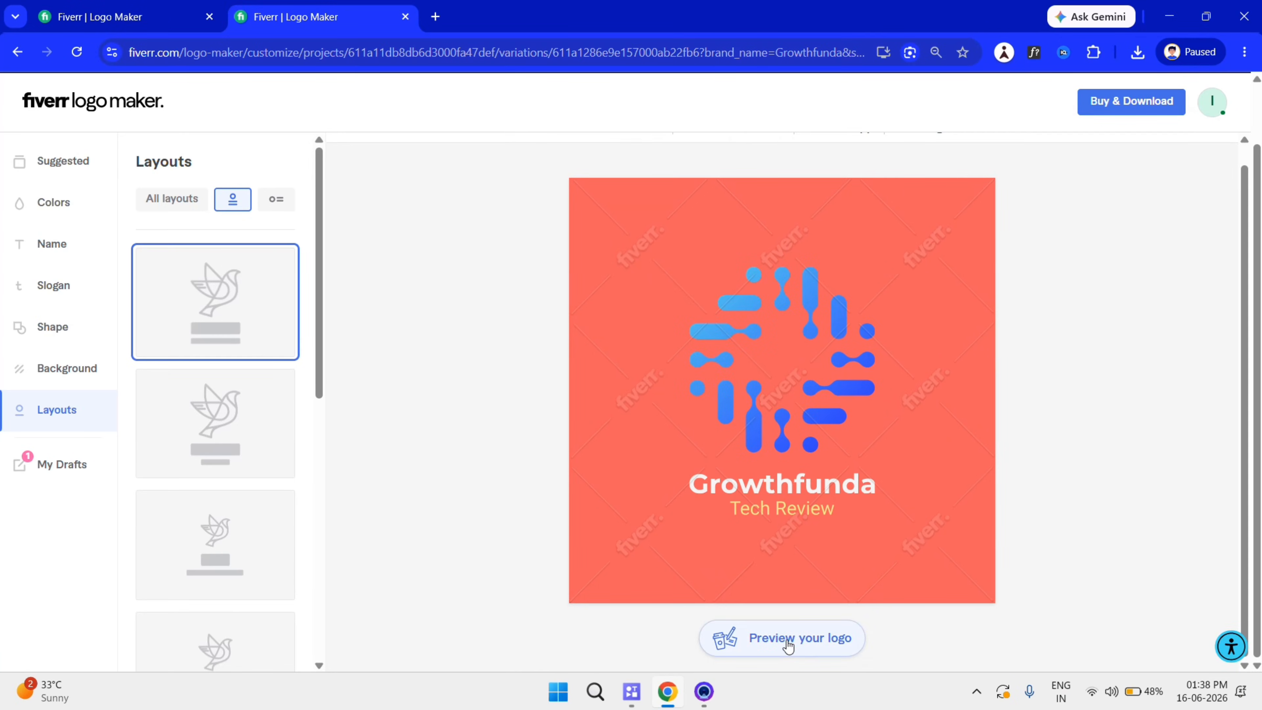
Preview the customized logo on the cup, business card, phone and laptop mockups, and close the preview.
click(788, 639)
scroll(531, 304, down, 5)
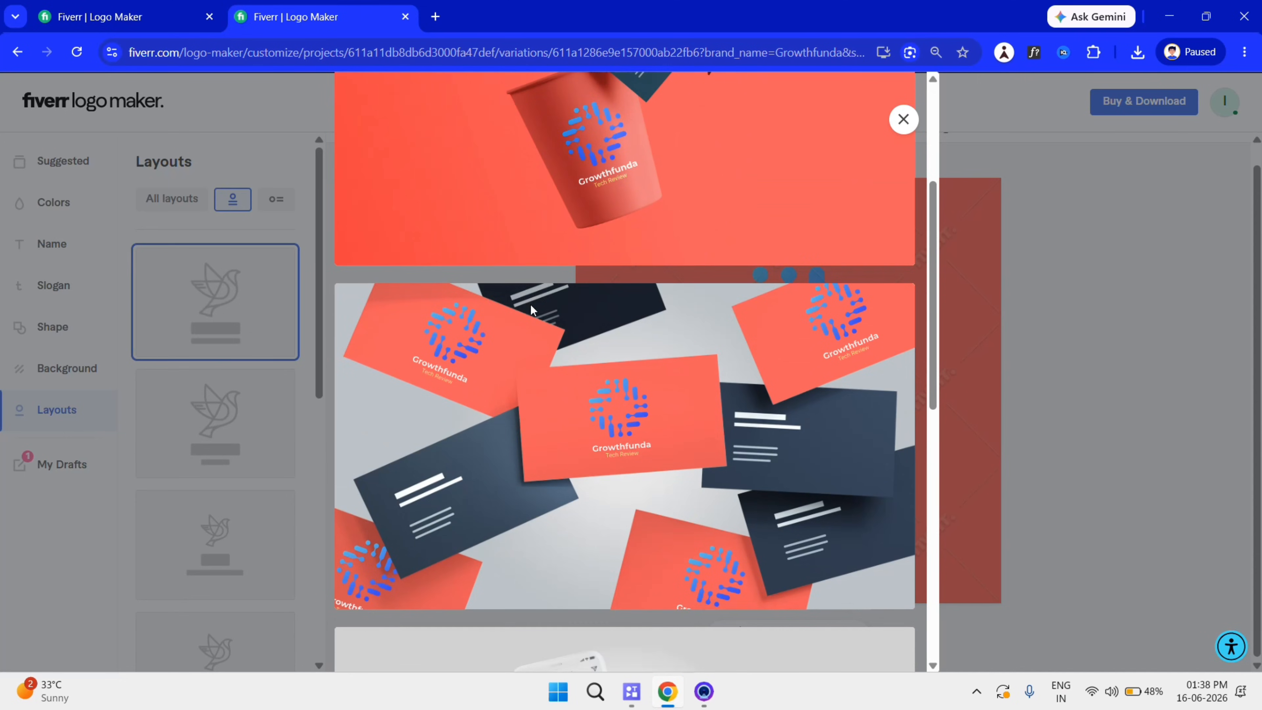
scroll(558, 366, up, 5)
scroll(564, 372, down, 10)
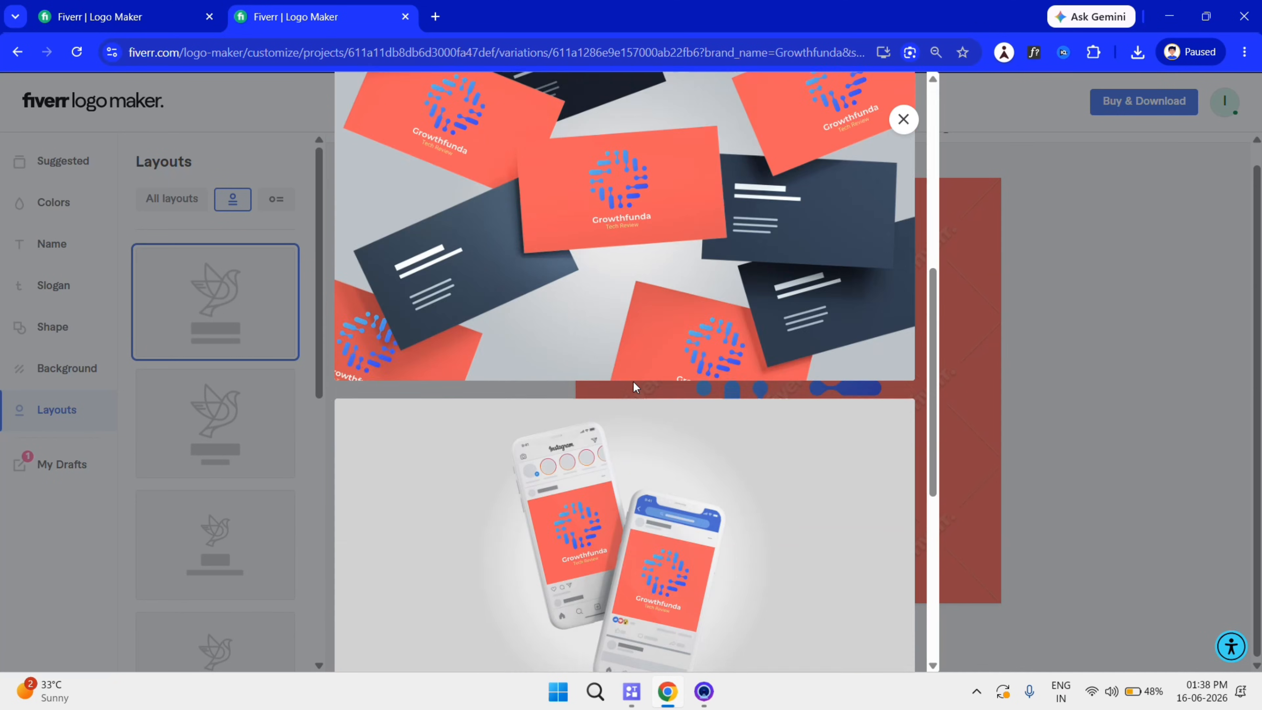
scroll(634, 382, up, 5)
scroll(780, 286, down, 5)
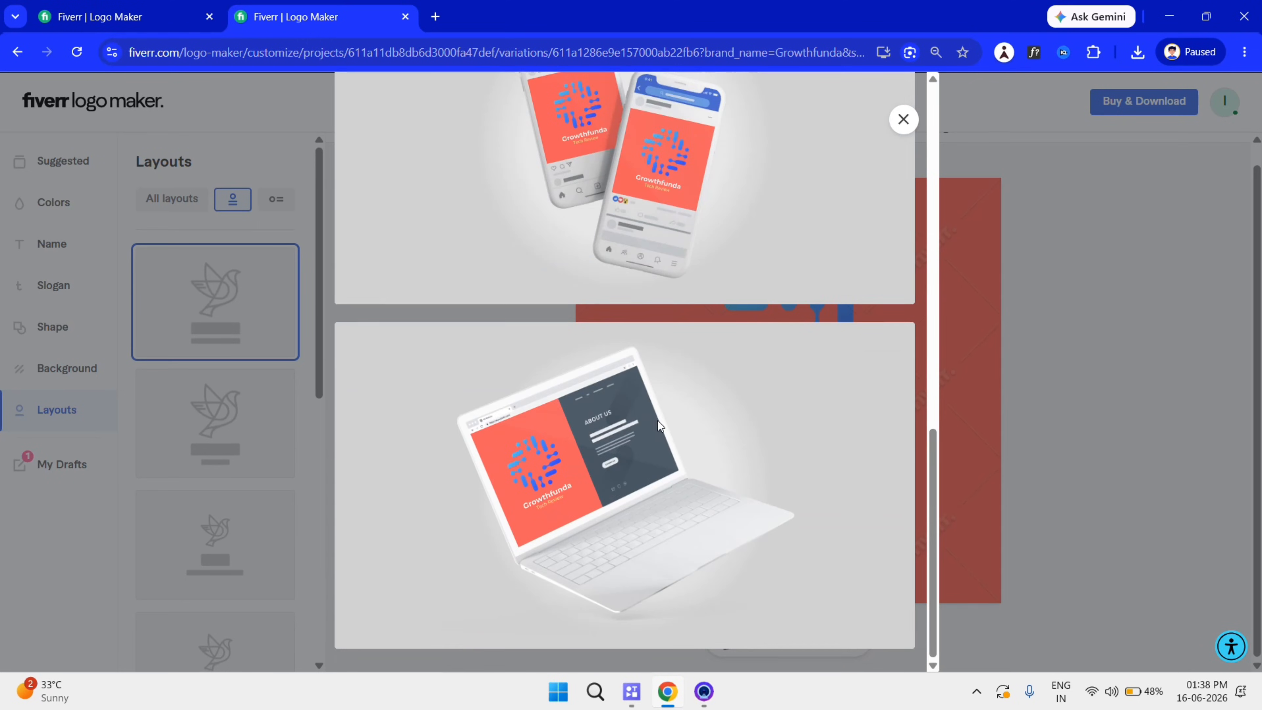
scroll(865, 279, up, 10)
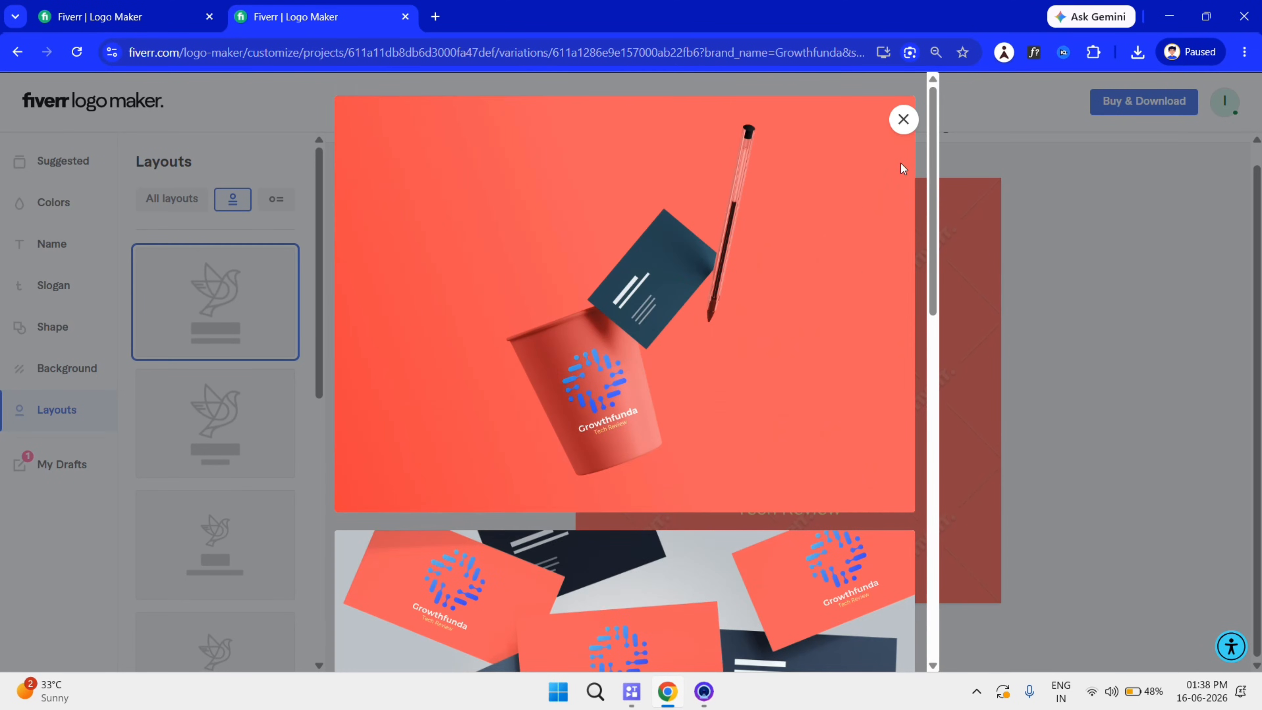
click(903, 120)
Proceed to buying the logo and compare the features and prices of the Essential, Professional and Unlimited packages.
scroll(1072, 400, up, 3)
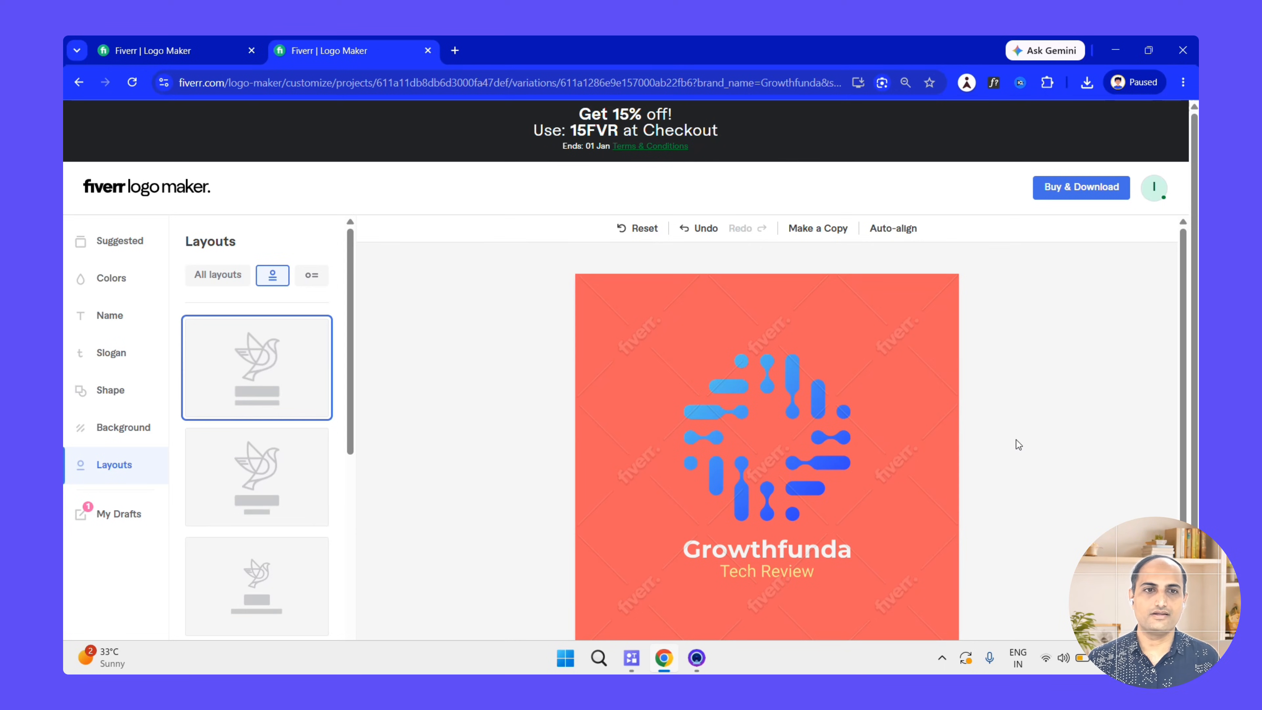
click(1084, 191)
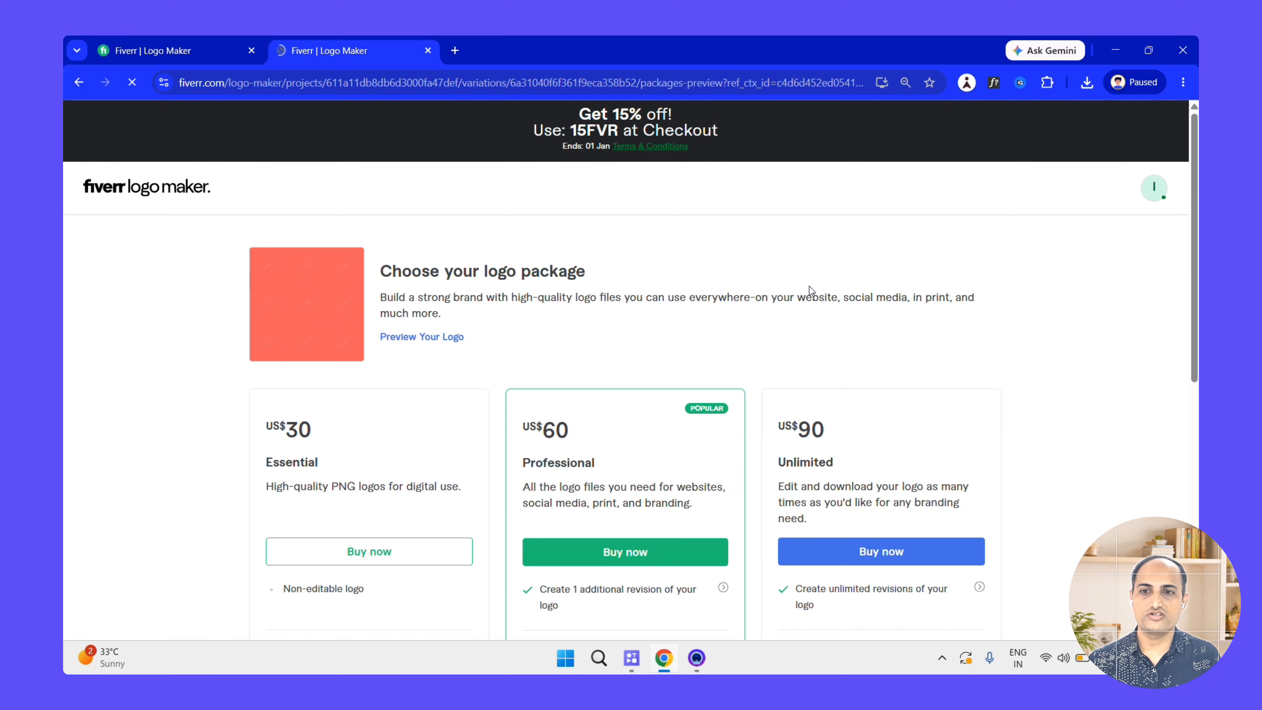
scroll(760, 332, down, 3)
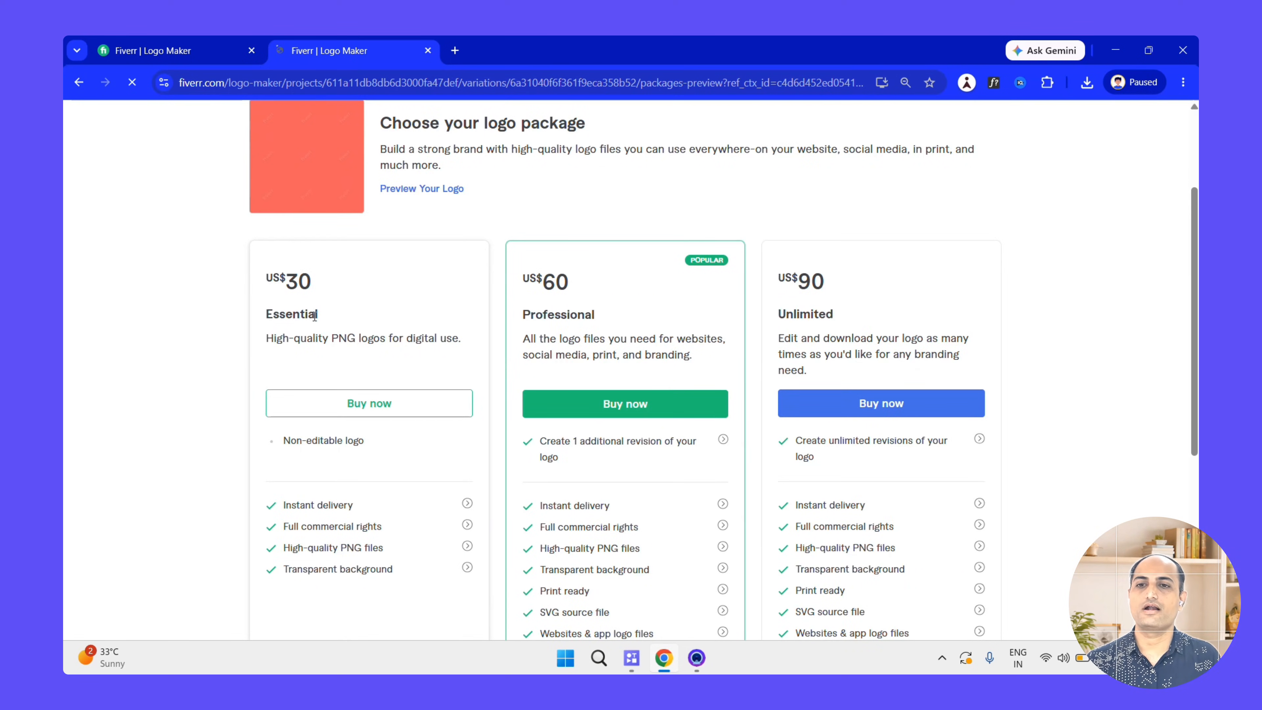
scroll(325, 296, down, 1)
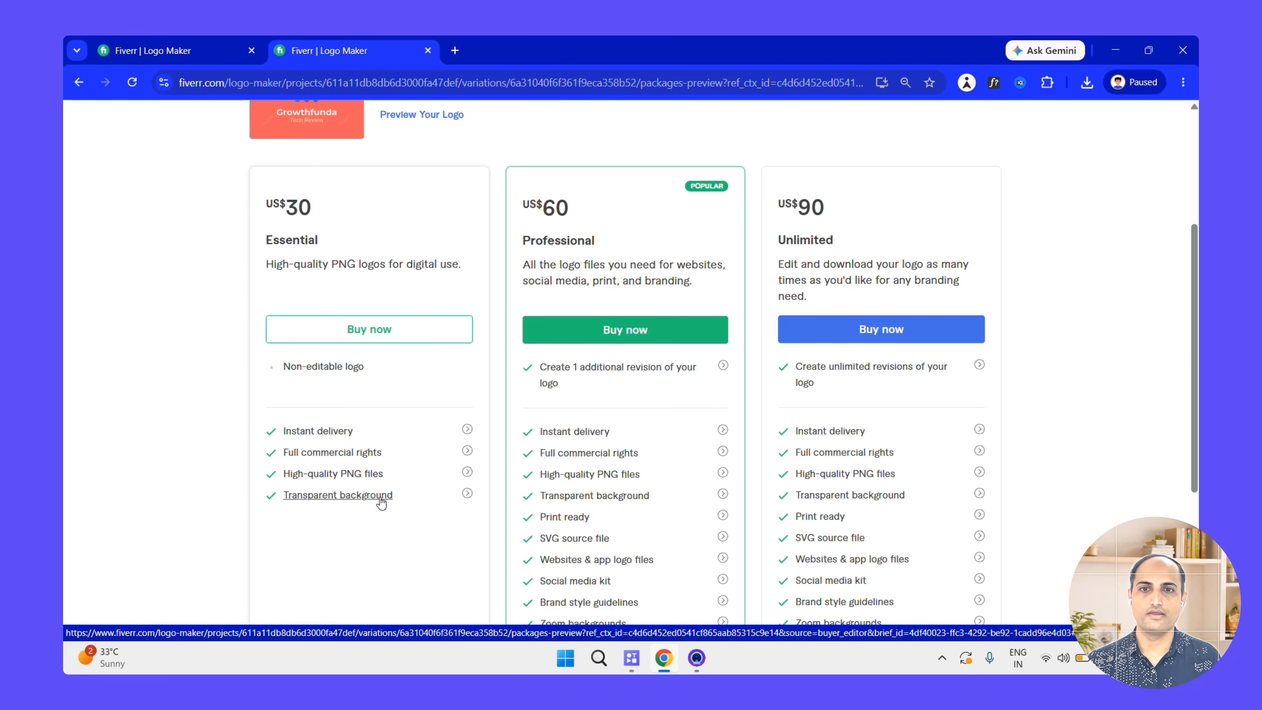
scroll(615, 330, down, 1)
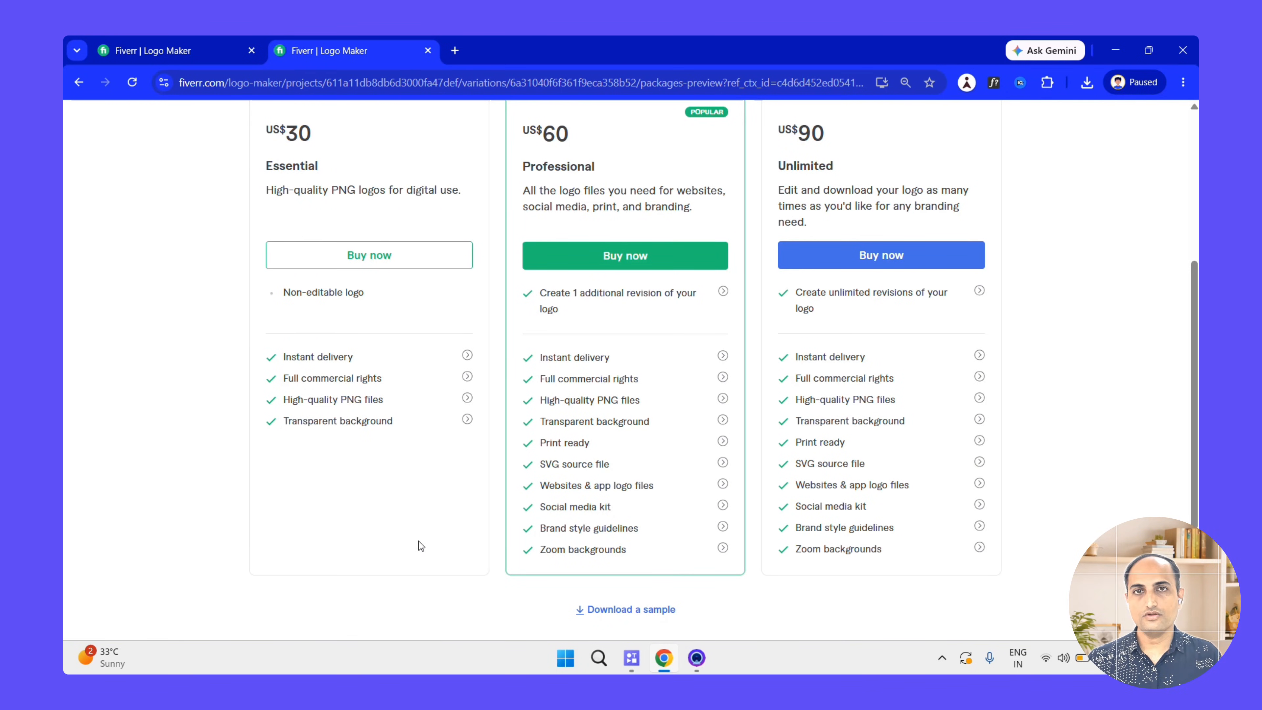
scroll(497, 547, up, 3)
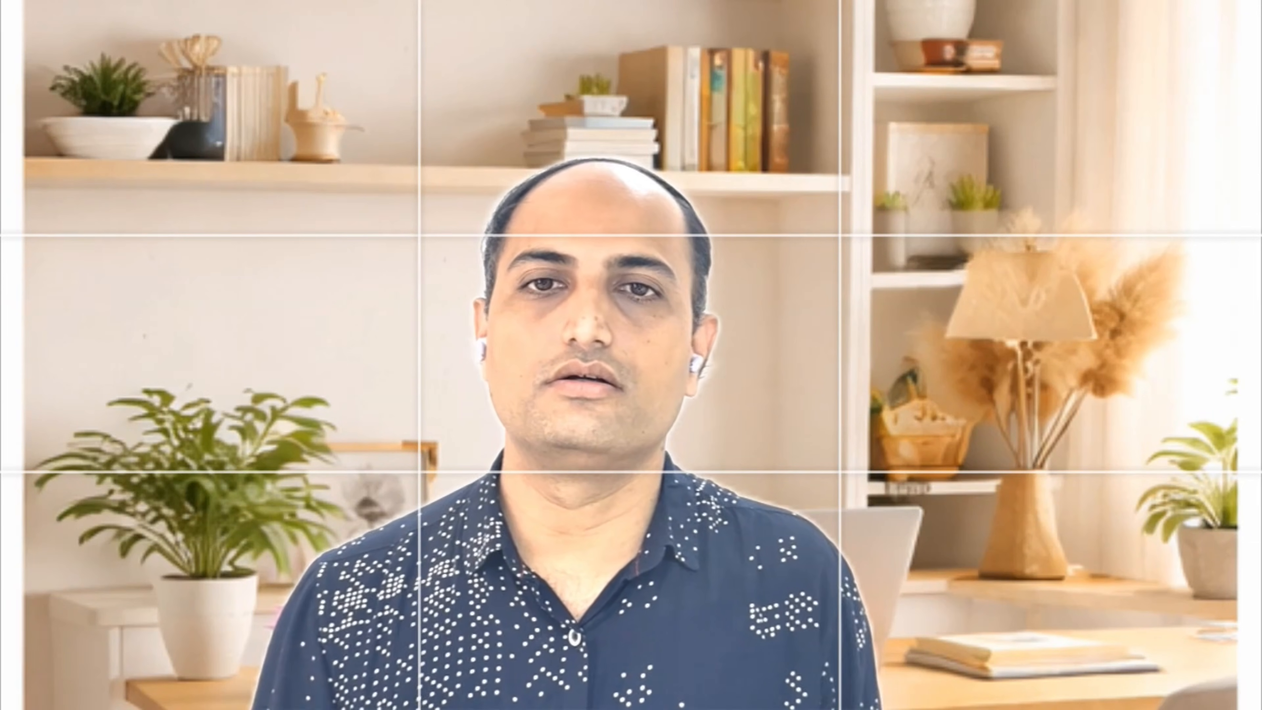